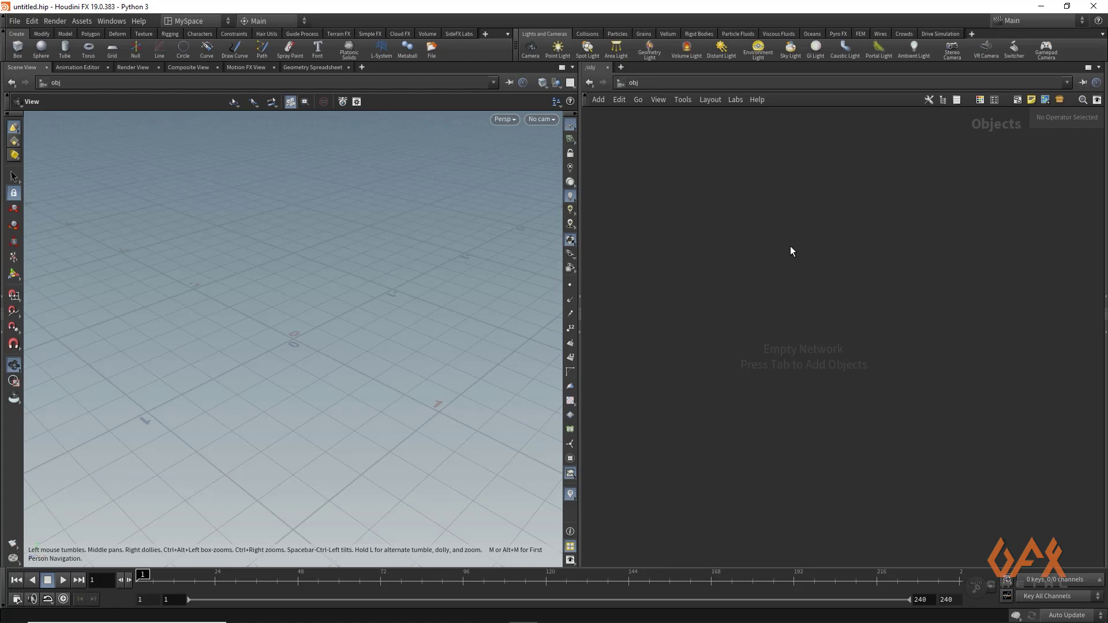
Create a geo1 Geometry object, dive into its empty network, and widen the network pane
key(Tab)
text(geo)
key(Return)
click(791, 246)
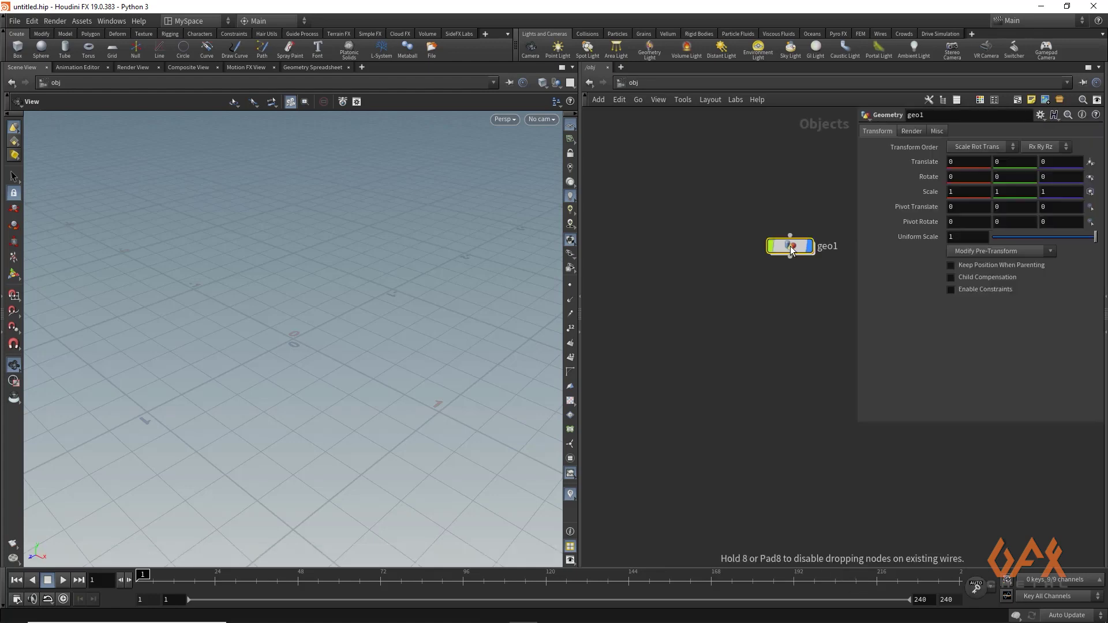
drag(791, 246, 728, 228)
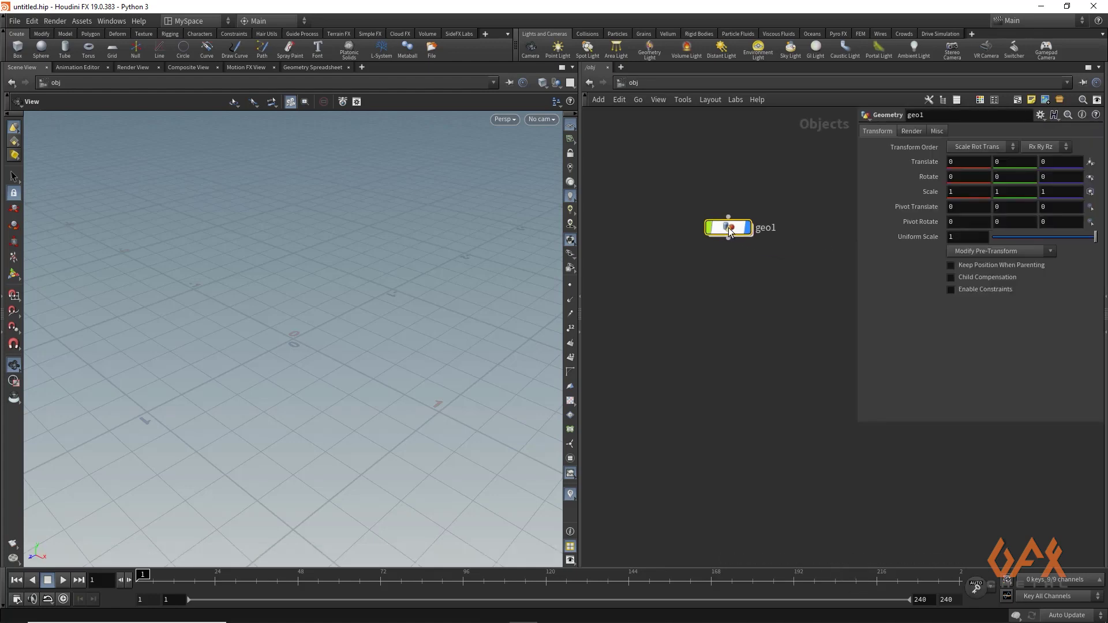
double_click(729, 229)
drag(579, 226, 459, 226)
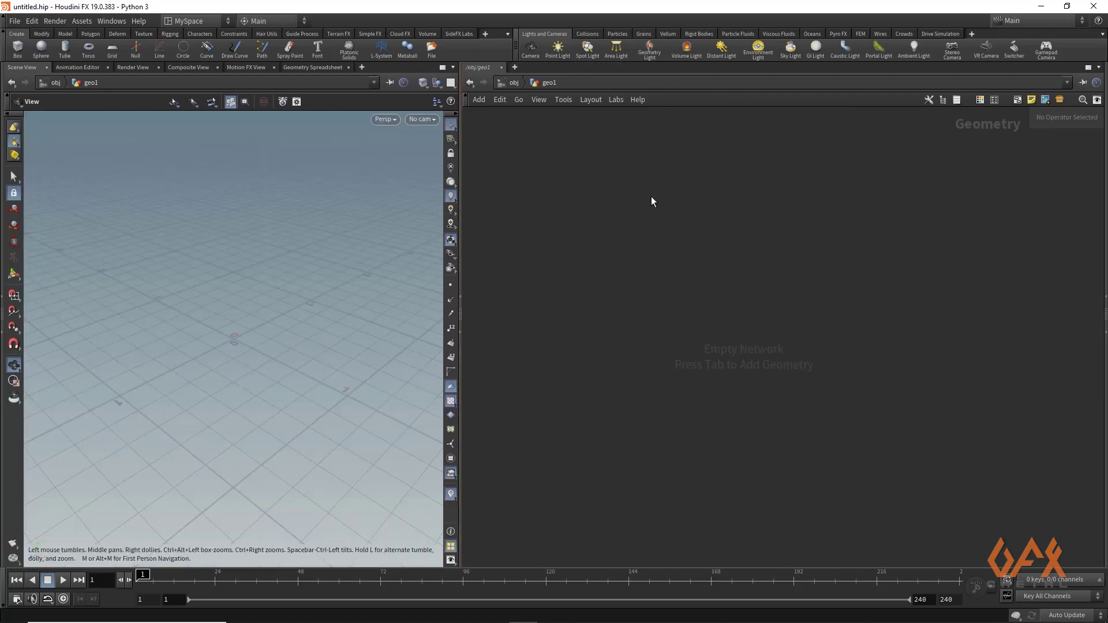
Add a Test Geometry: Pig Head node and preview its UV layout before returning to perspective
key(Tab)
text(pig)
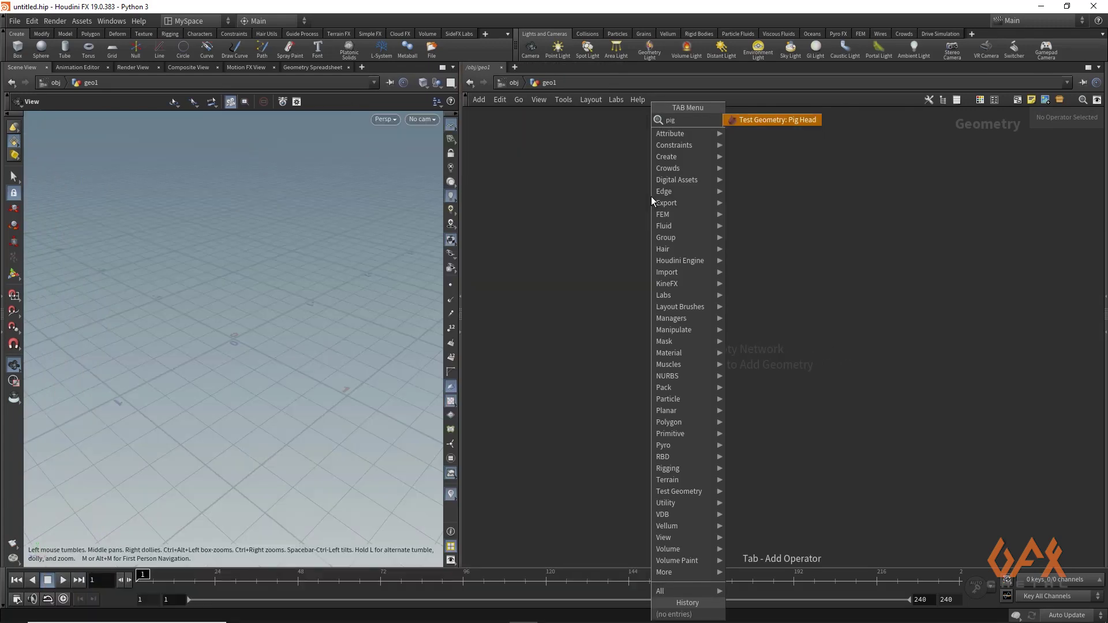
key(Return)
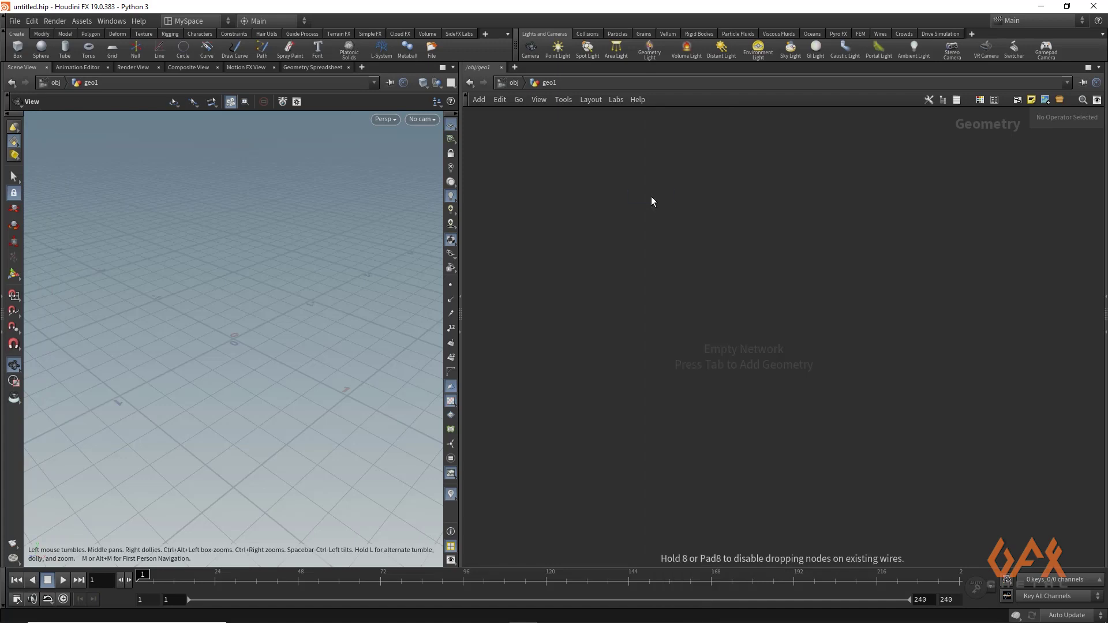
click(652, 198)
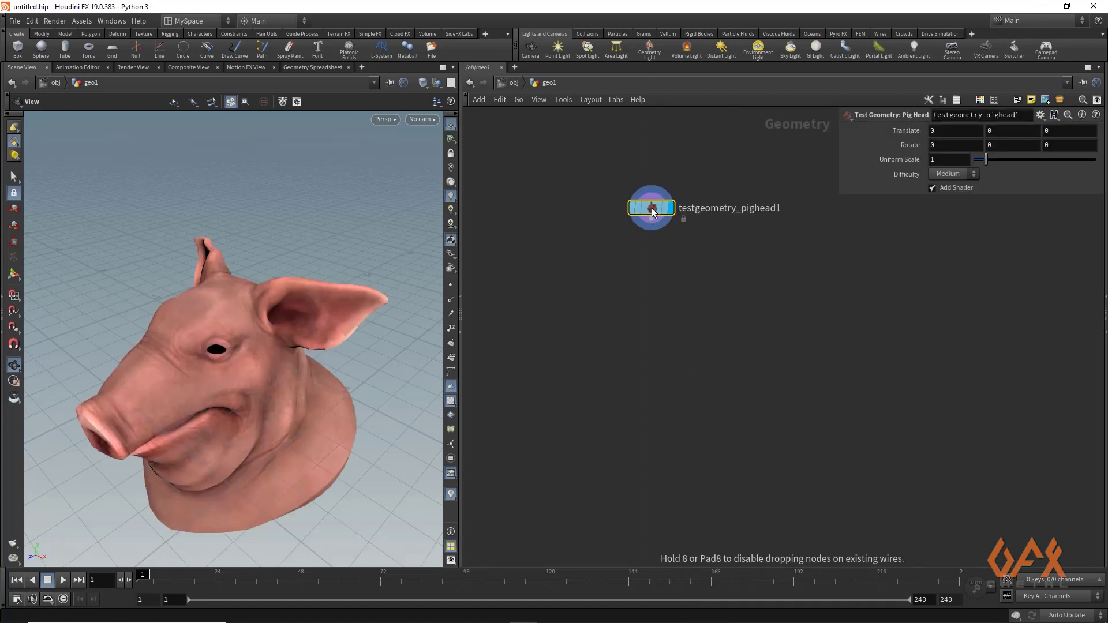
drag(265, 345, 220, 313)
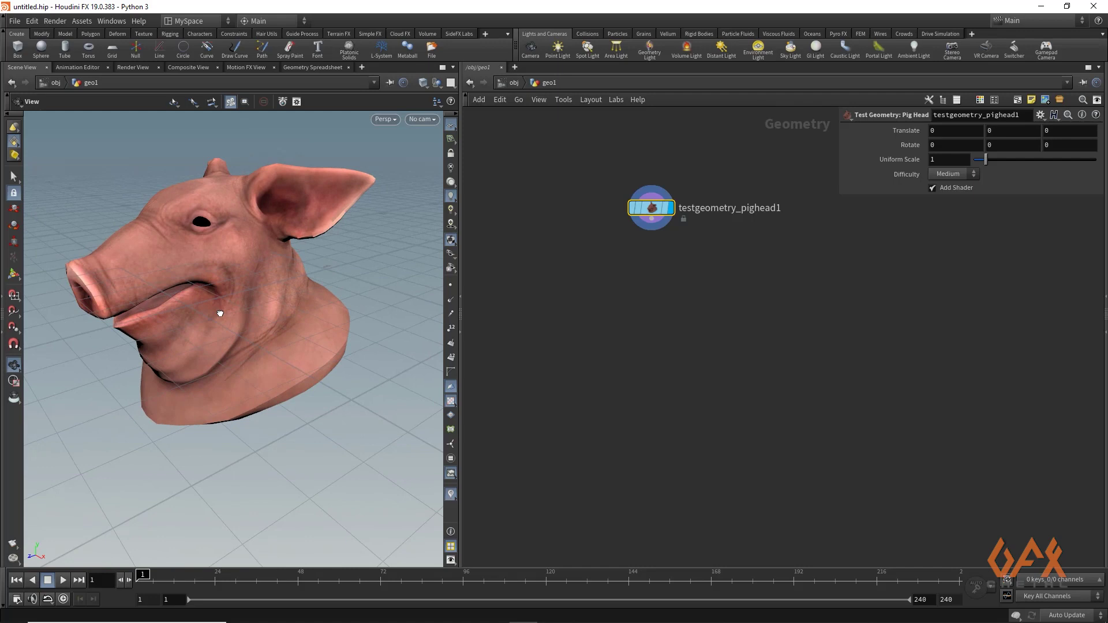
key(space+5)
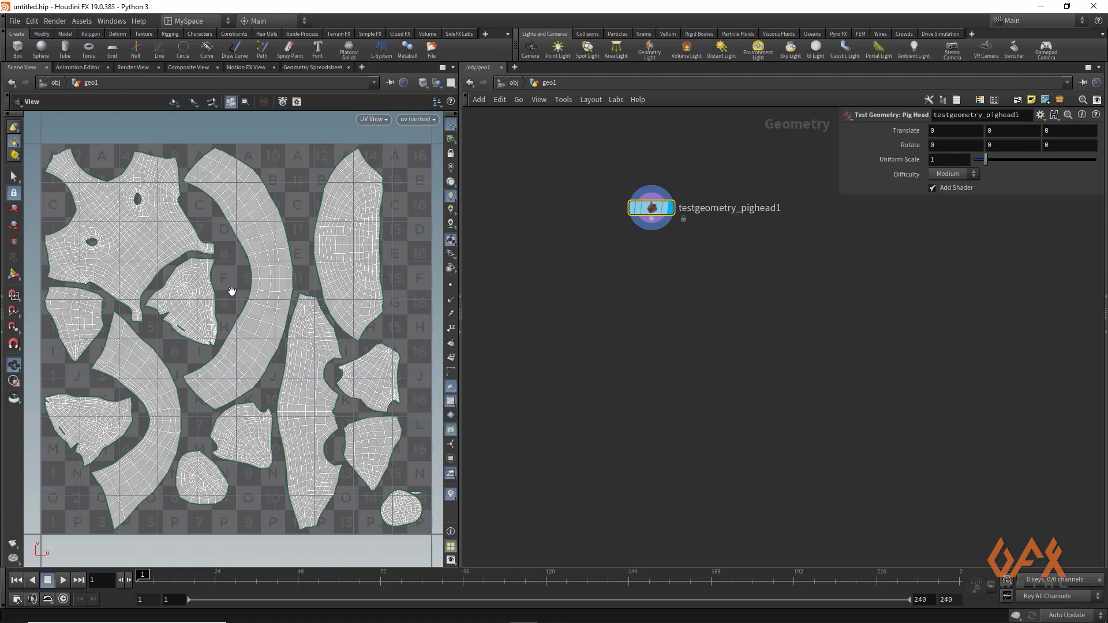
key(space+1)
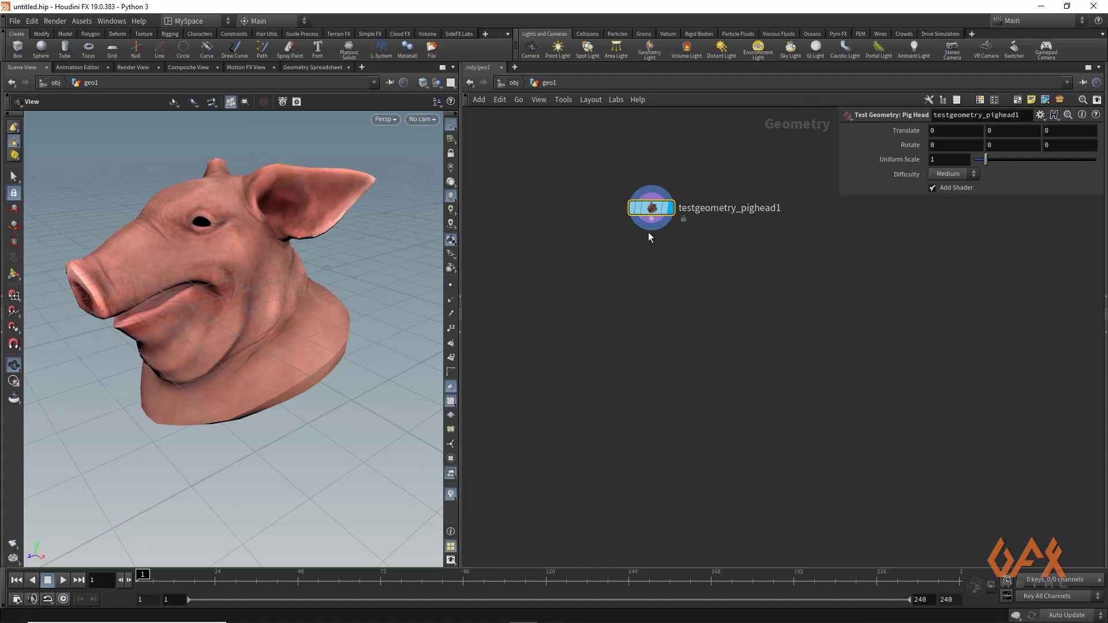
key(Tab)
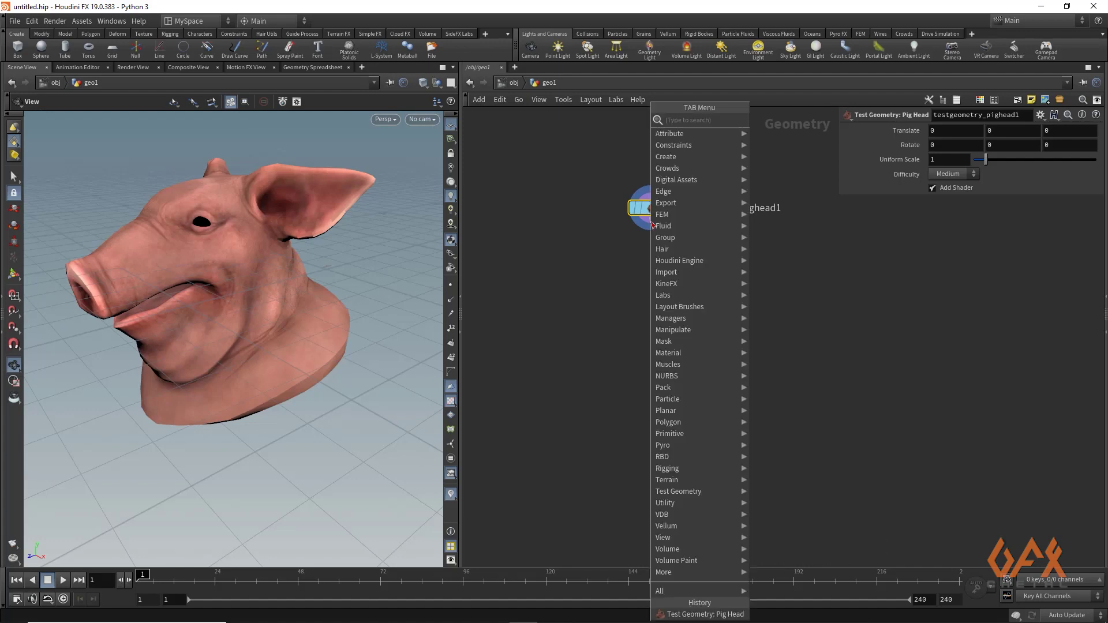
Add a Transform node under the pig head and raise it to Translate Y 1.76767
text(transform)
key(Return)
click(652, 252)
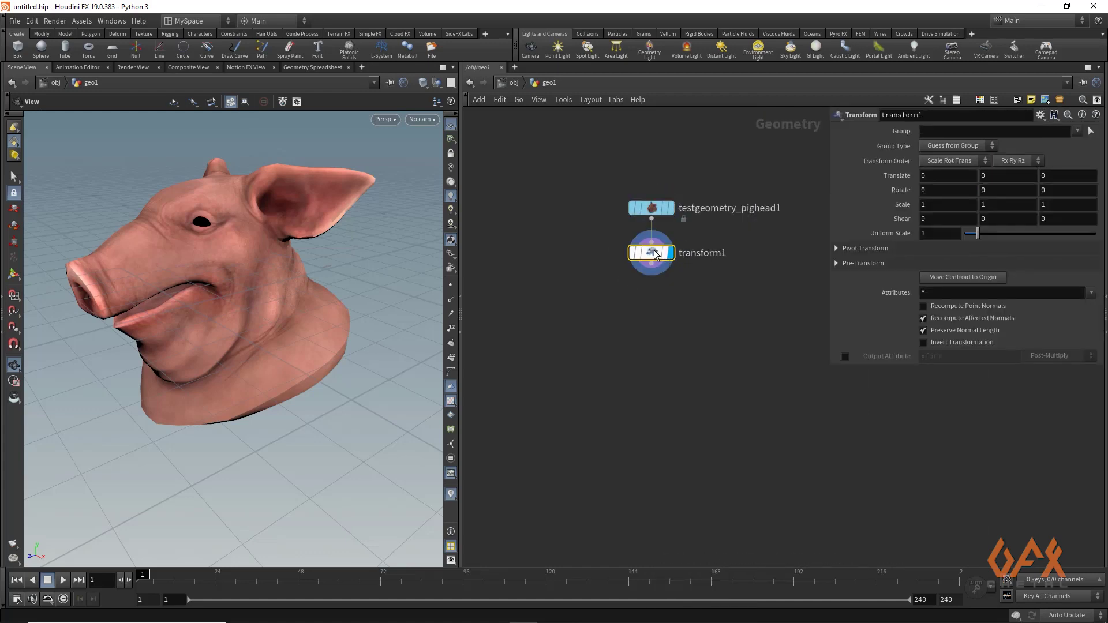
drag(185, 346, 222, 352)
key(Return)
drag(281, 271, 277, 127)
key(Escape)
drag(242, 317, 220, 337)
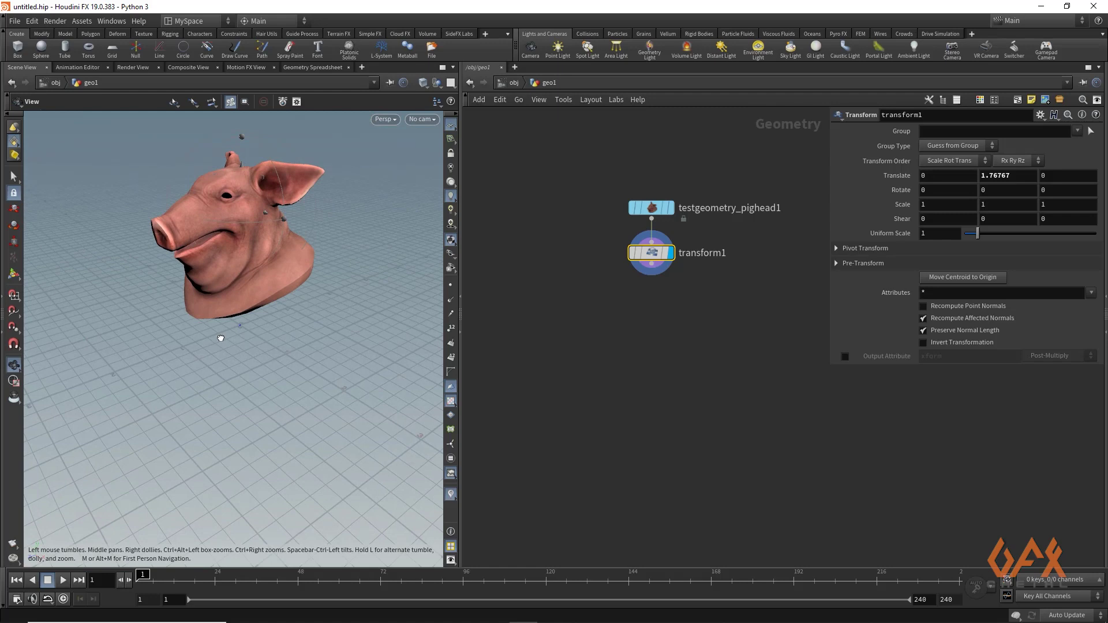
key(Return)
Check transform1's info summary, which lists 2,886 points
mouse_move(660, 258)
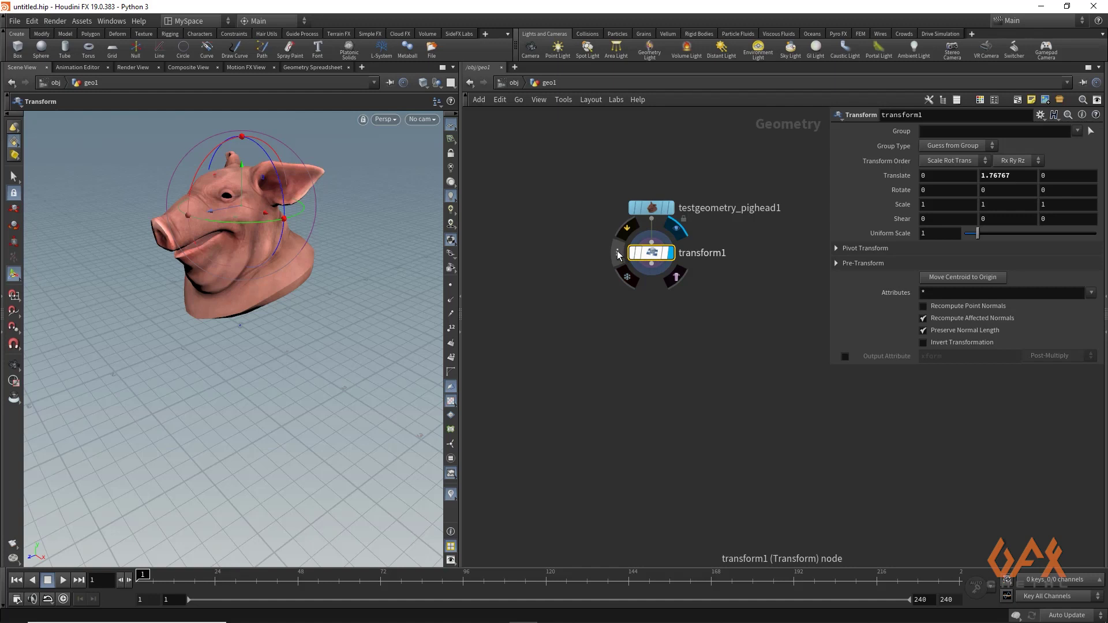
click(618, 250)
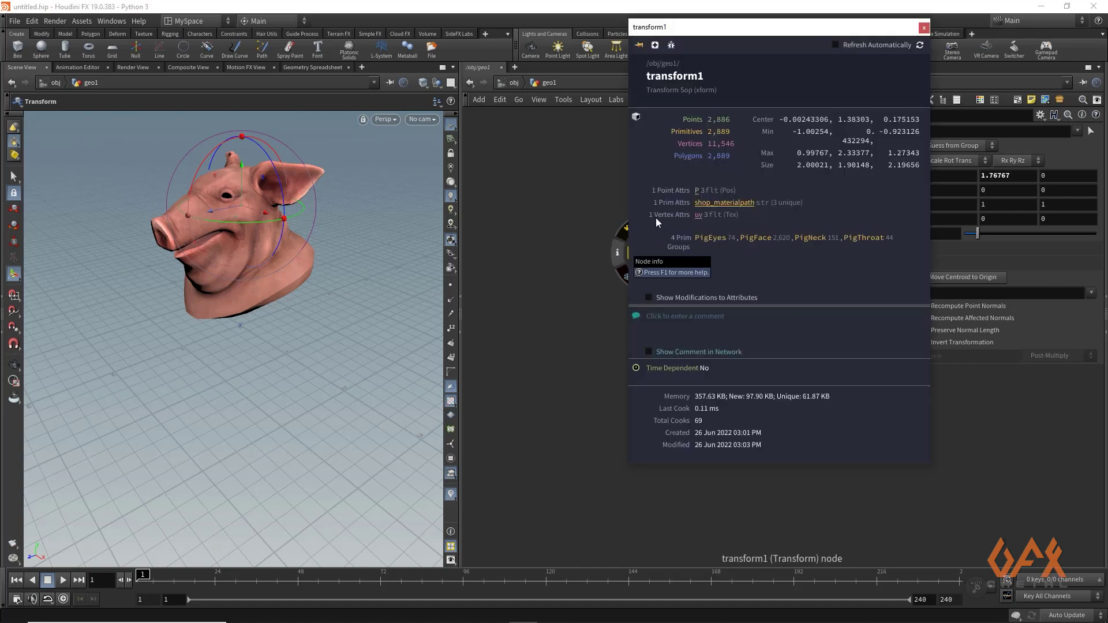
click(924, 27)
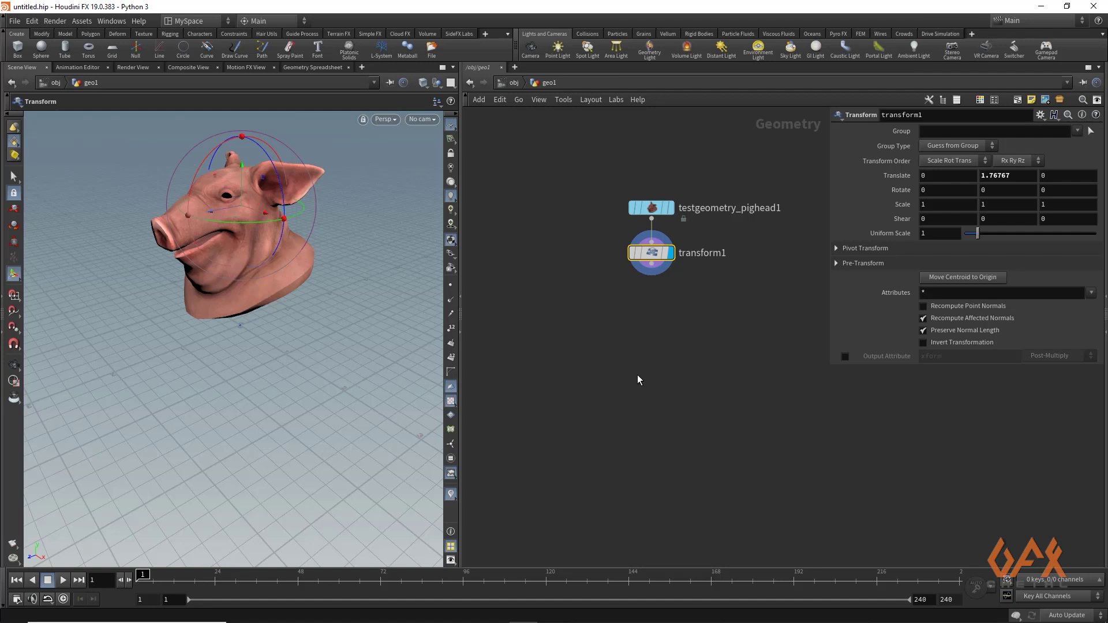
click(654, 267)
text(attpro)
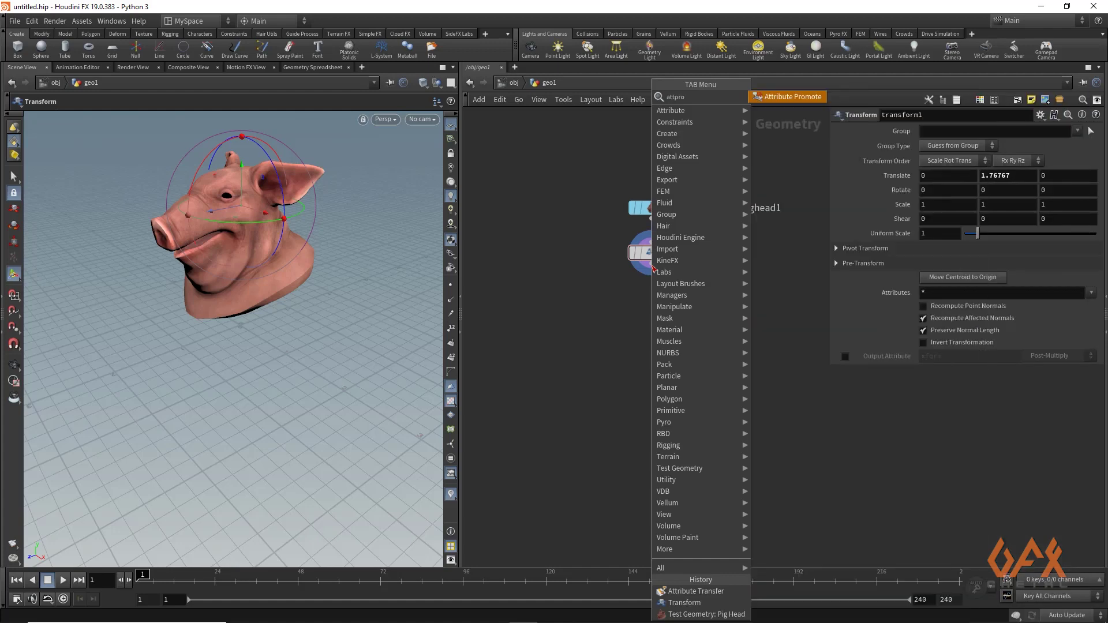
key(Return)
click(651, 297)
click(976, 145)
click(963, 191)
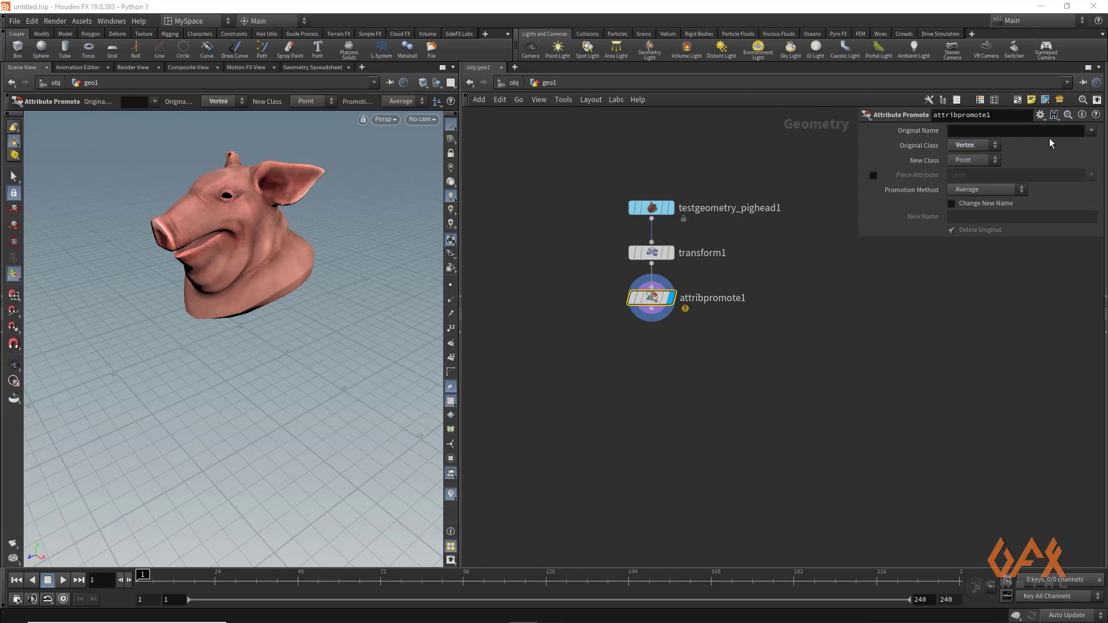
click(1091, 131)
click(1075, 145)
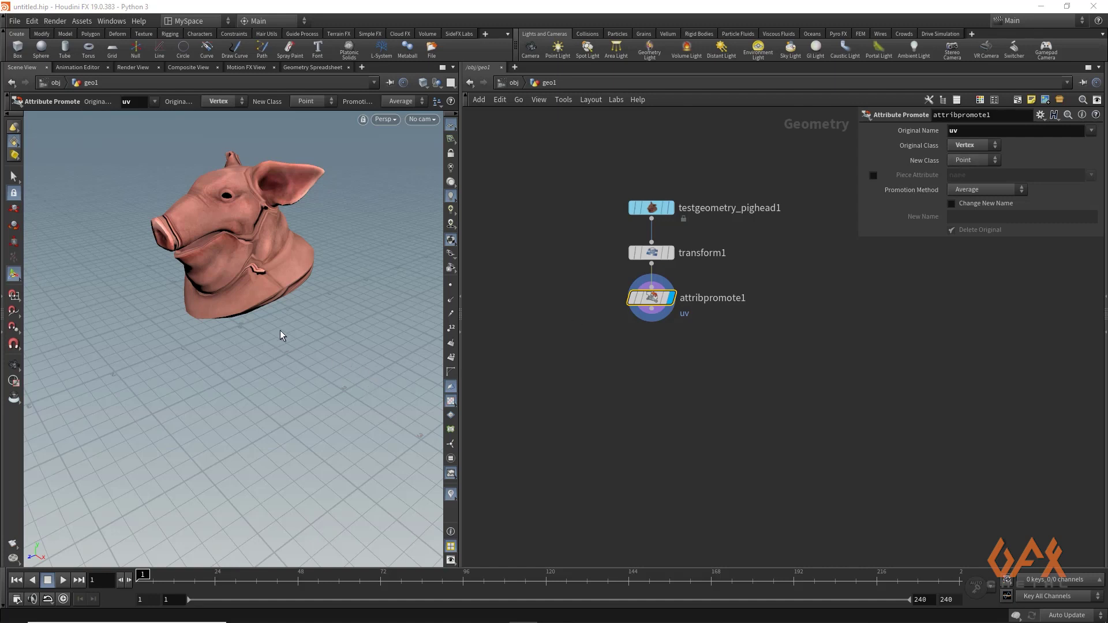
key(space+5)
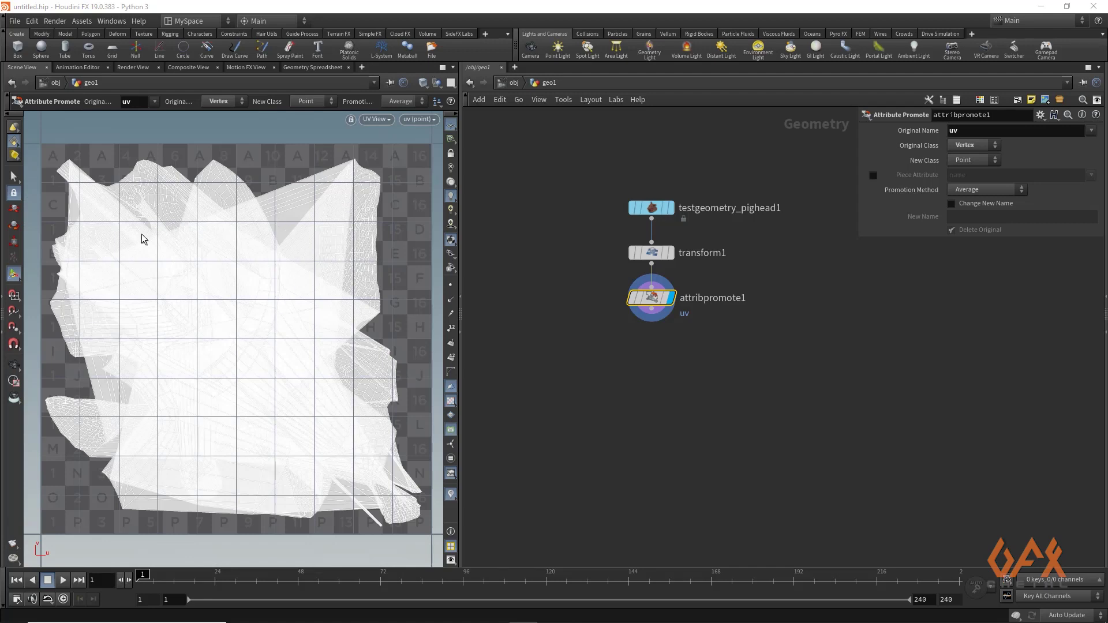
drag(573, 268, 715, 324)
key(Delete)
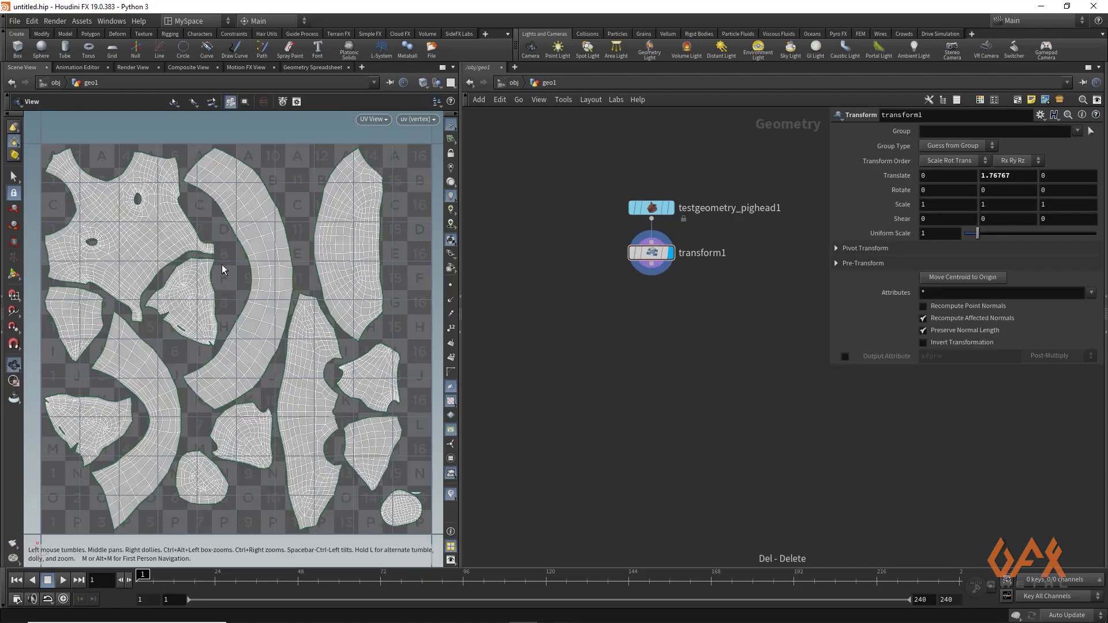
key(space+1)
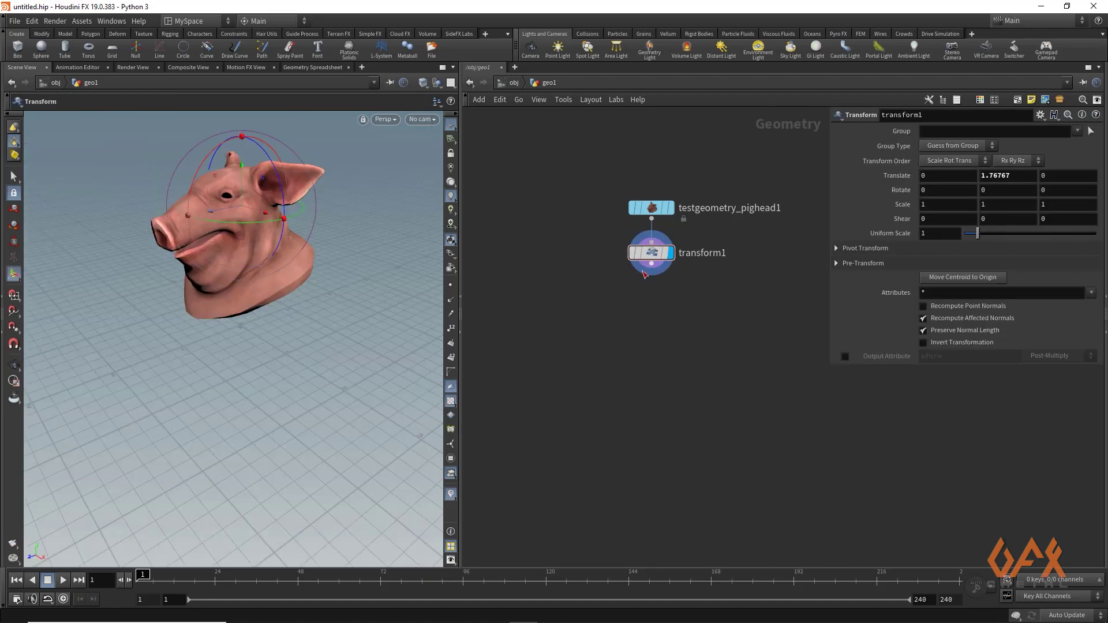
Add a Split UV Seams node after transform1, display it, and enable Promote to Point Attribute
key(Tab)
text(sp)
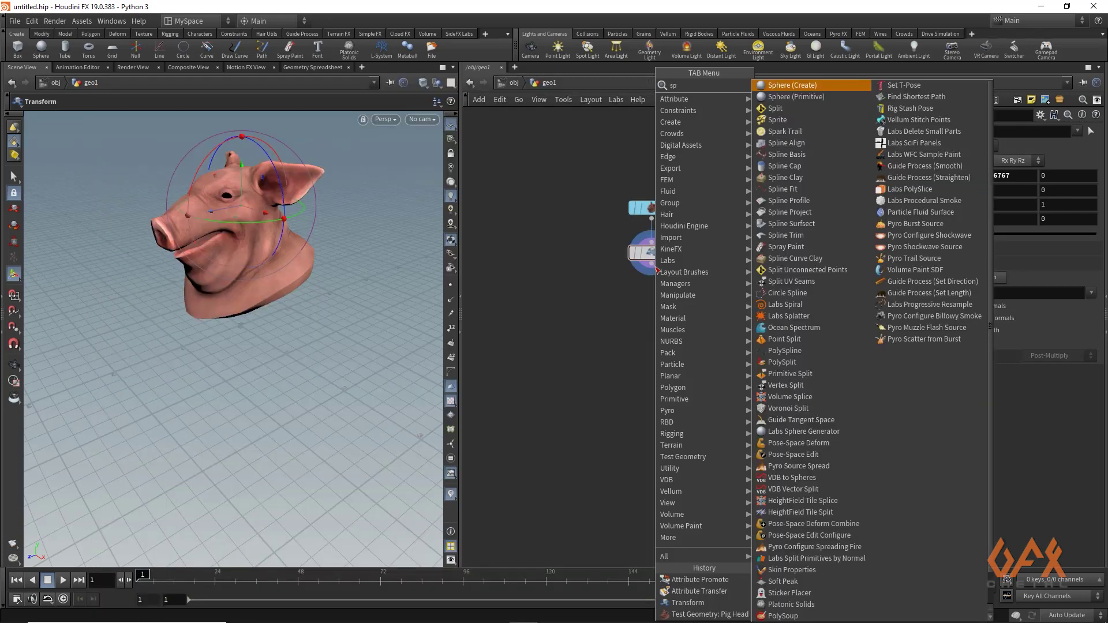
text(l)
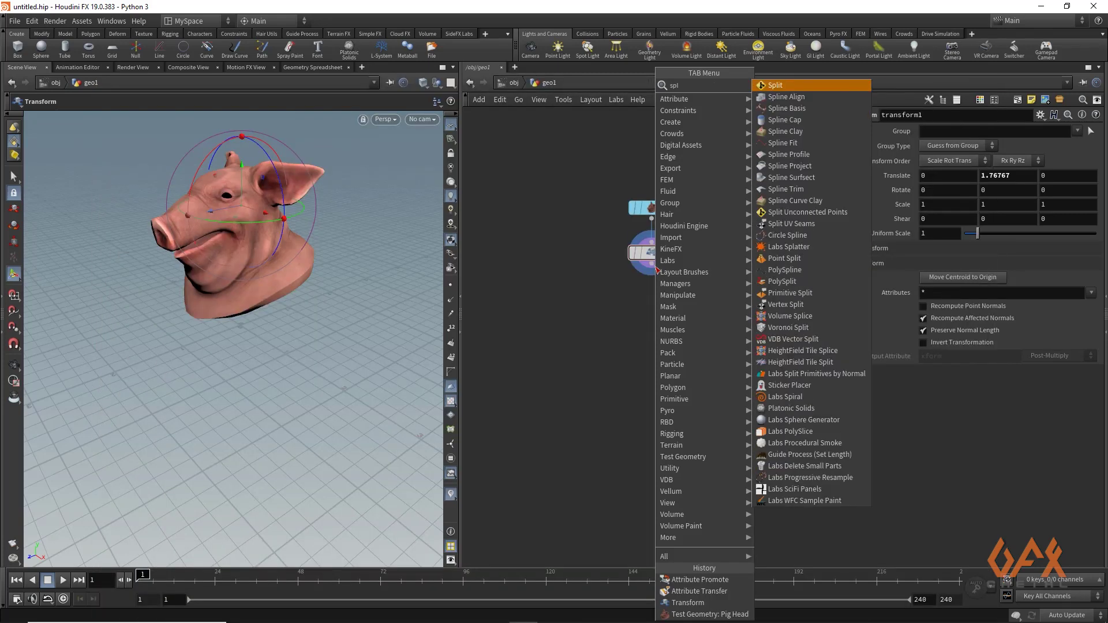
text(it)
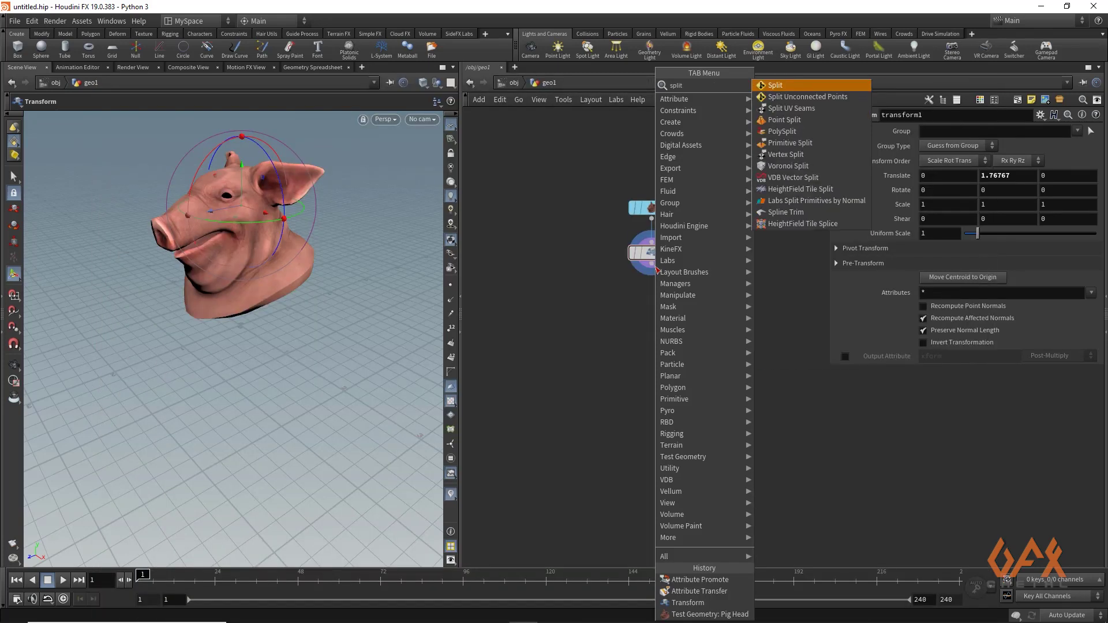
key(Down)
key(Down)
key(Return)
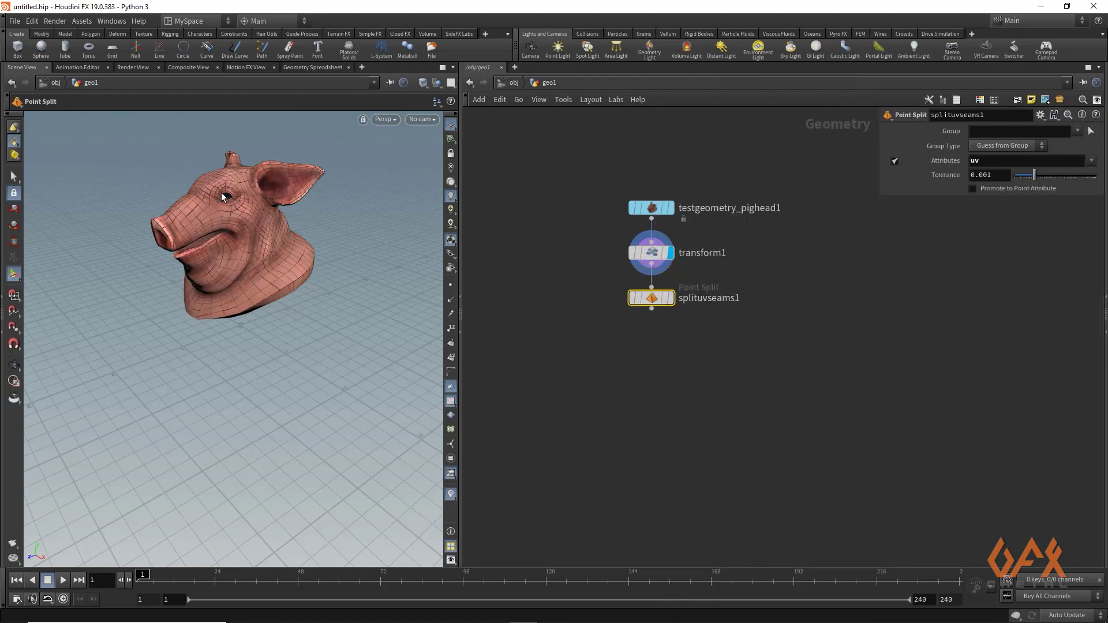
click(670, 297)
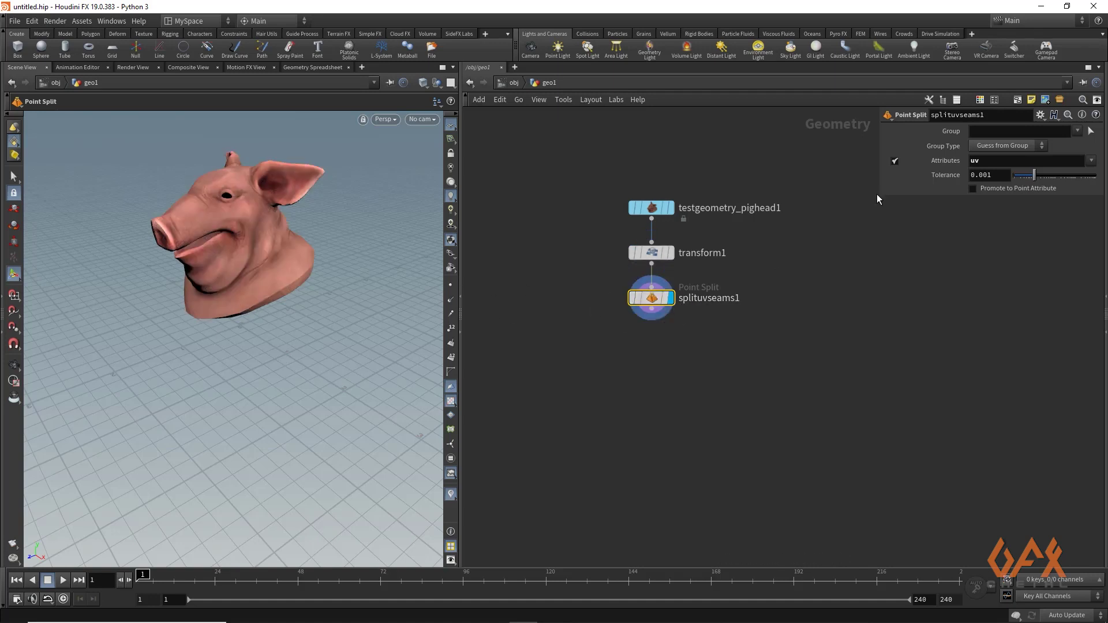
drag(877, 194, 835, 311)
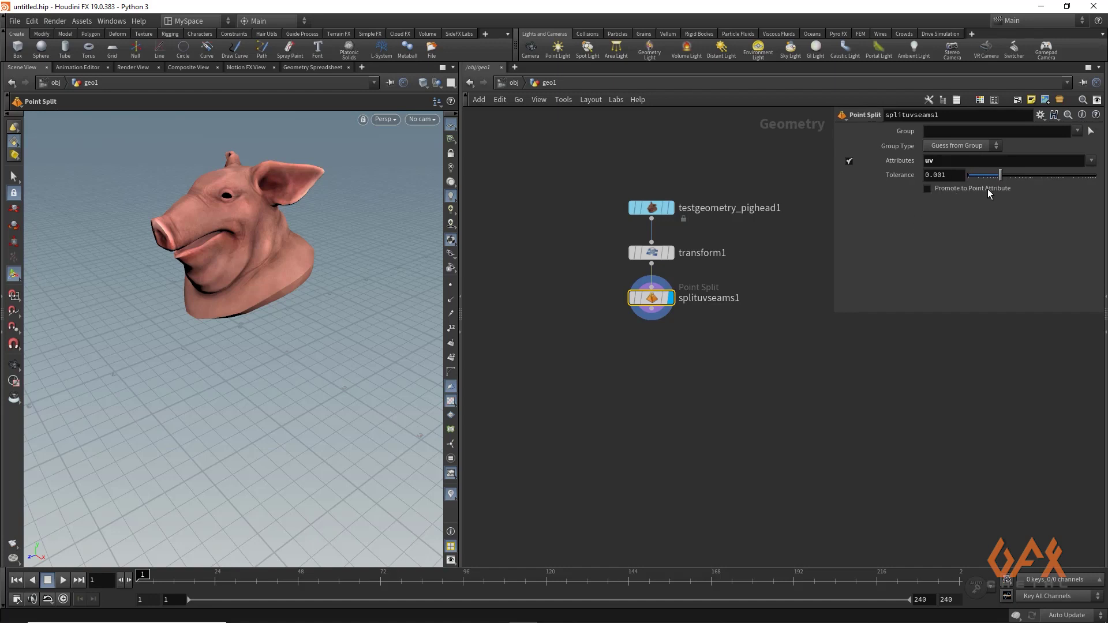
click(928, 190)
Add an Exploded View node below the split and display it to preview the separated pieces
key(Tab)
text(expl)
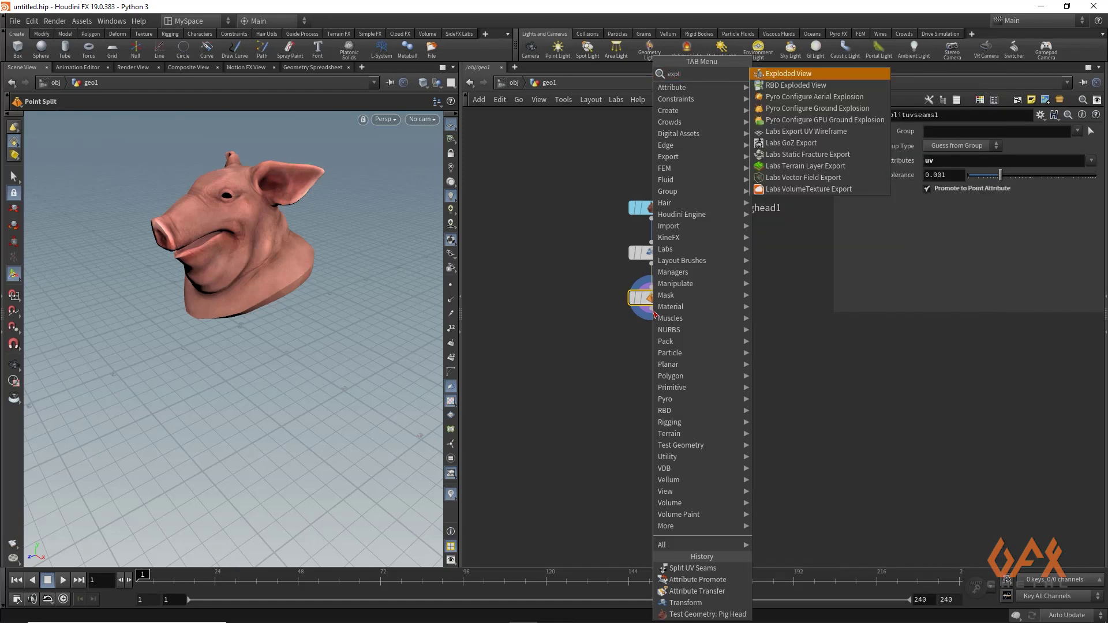
key(Return)
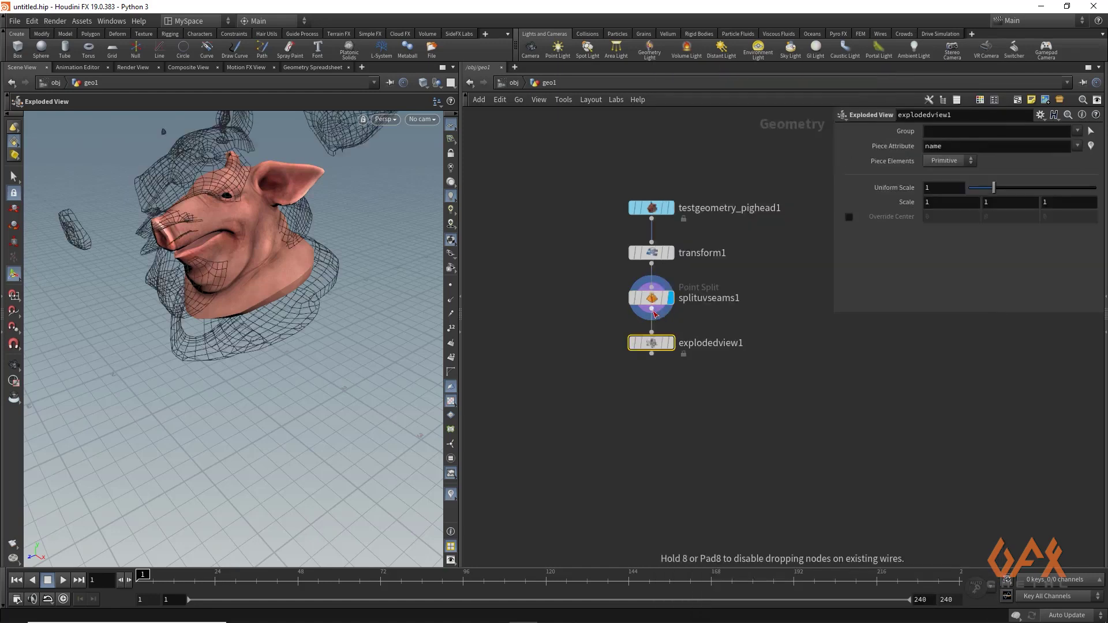
click(669, 343)
key(Escape)
right_drag(202, 294, 217, 333)
mouse_move(217, 333)
mouse_down()
mouse_move(304, 310)
mouse_move(292, 352)
mouse_move(181, 329)
mouse_move(206, 317)
mouse_move(218, 327)
mouse_move(198, 329)
mouse_up()
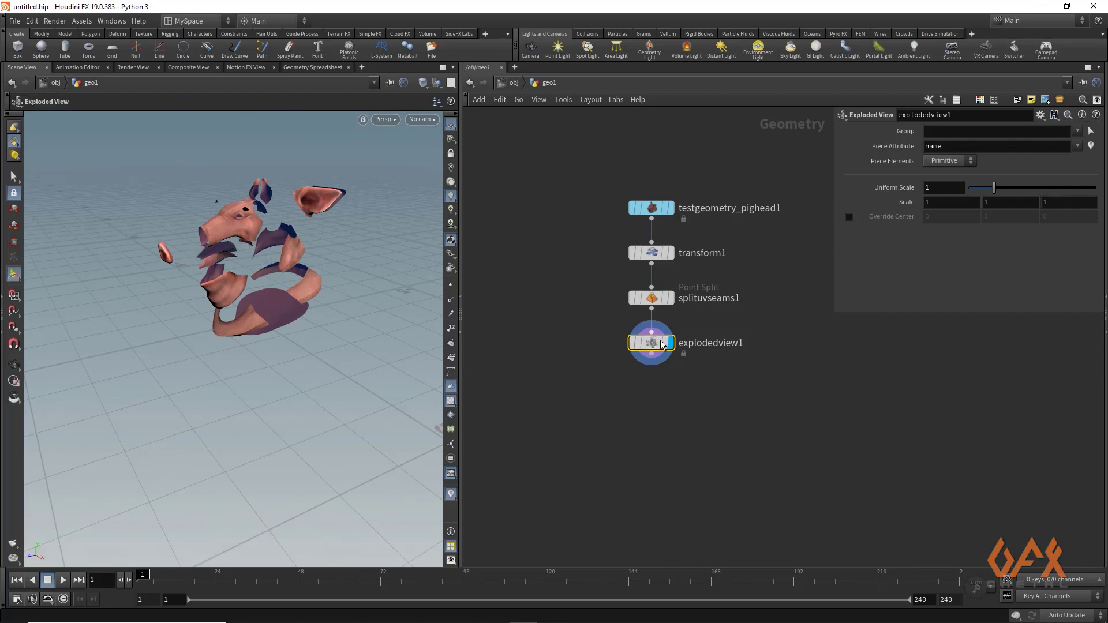
key(Return)
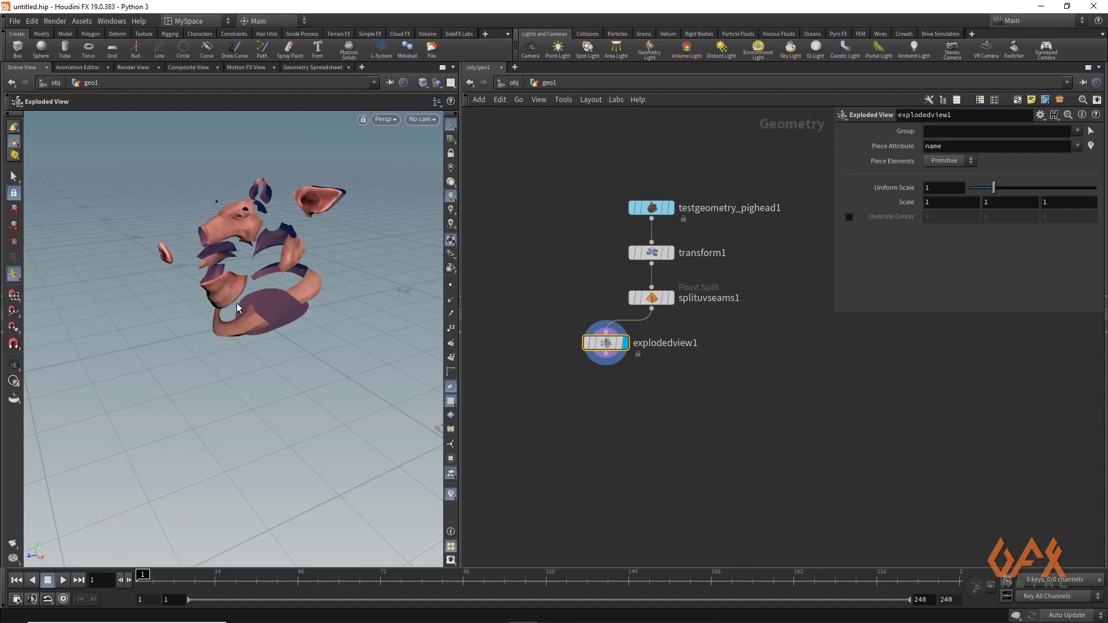
Switch the viewport to UV View and delete the trial explodedview1 node
key(space+5)
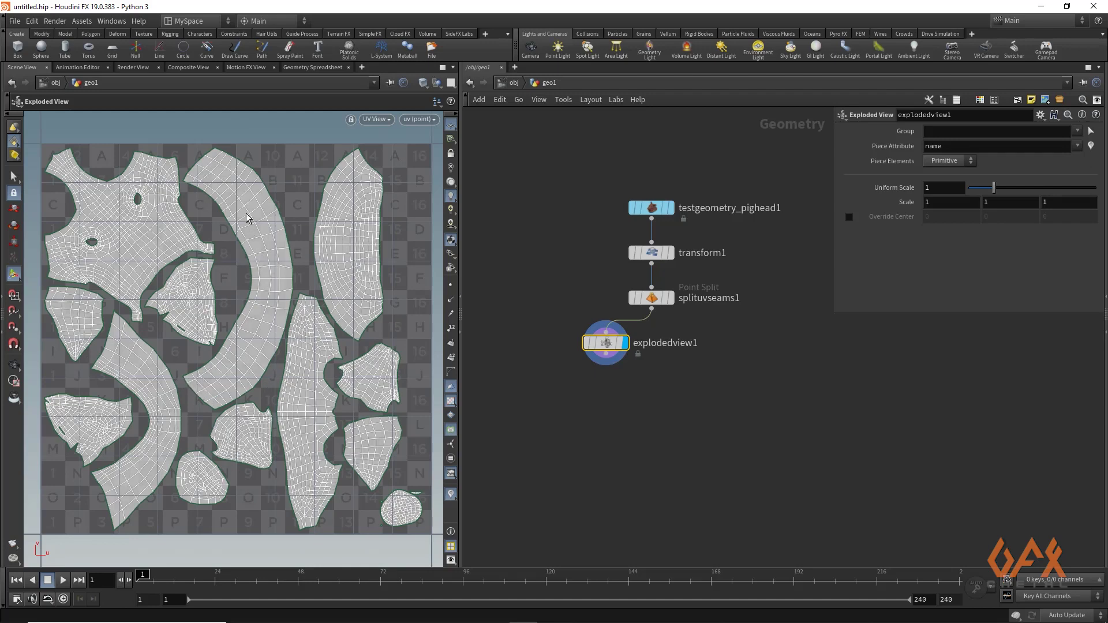
drag(535, 312, 644, 372)
key(Delete)
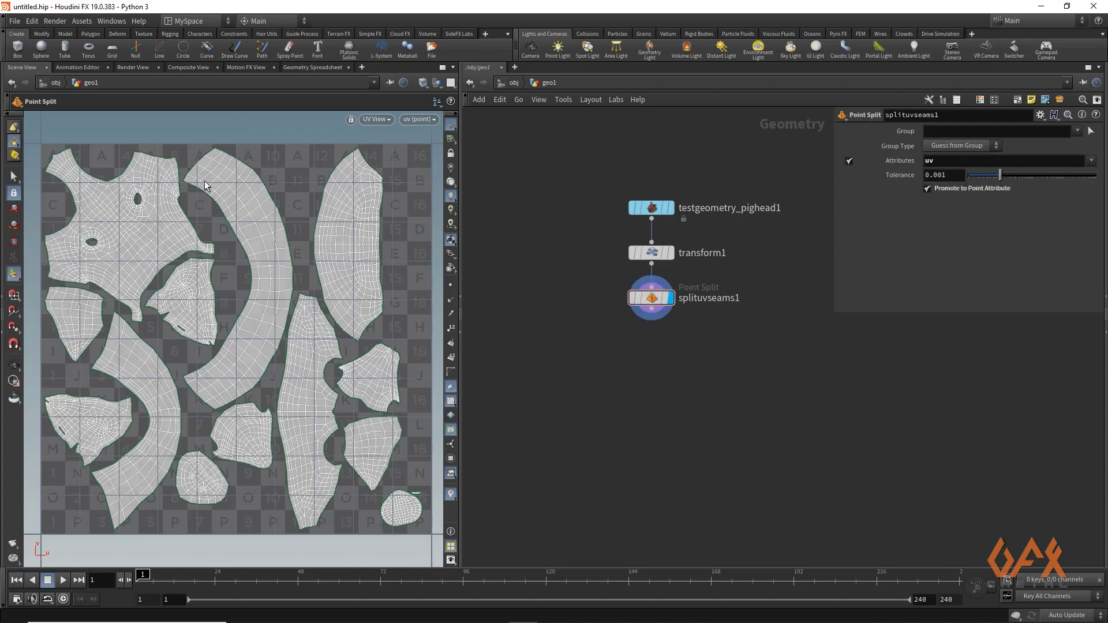
key(Escape)
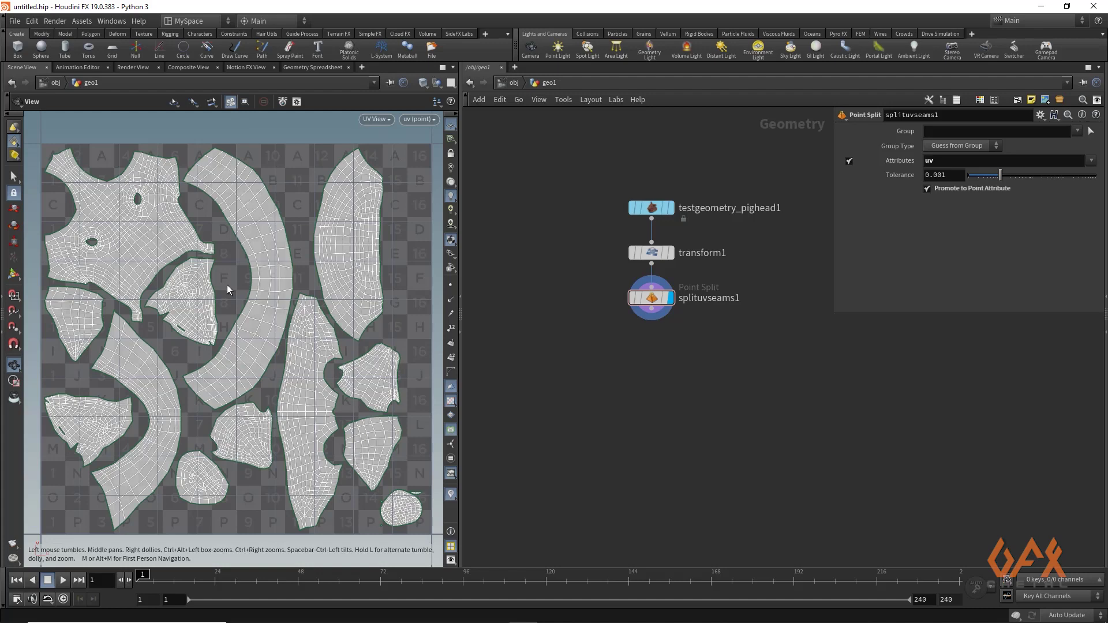
Return the viewport to the 3D perspective view of the pig head
key(Return)
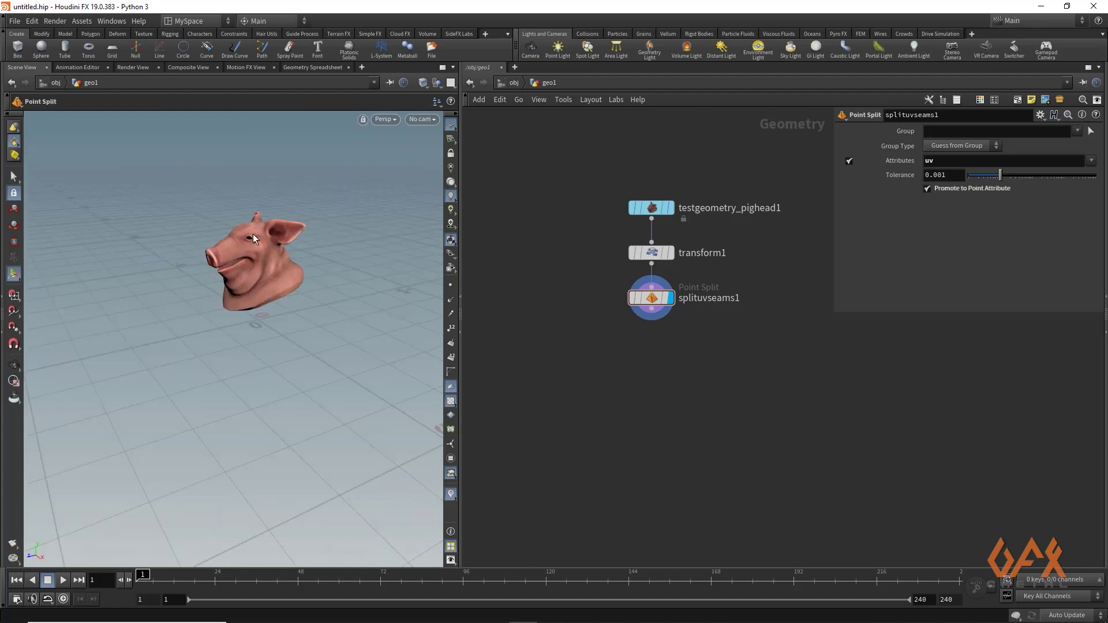
key(Escape)
drag(198, 265, 260, 297)
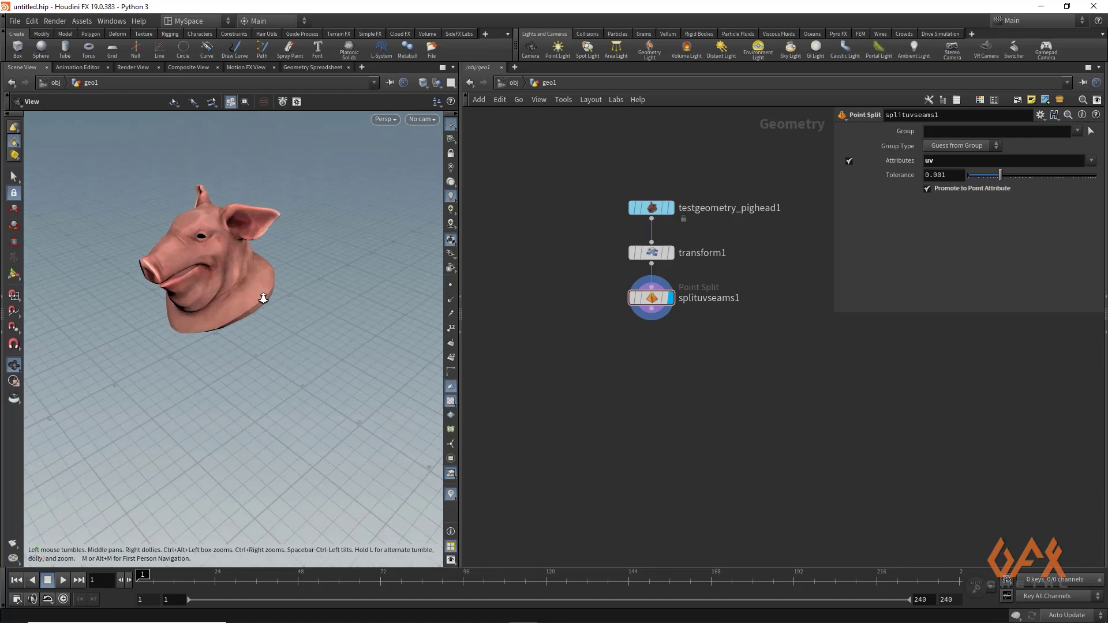
key(Return)
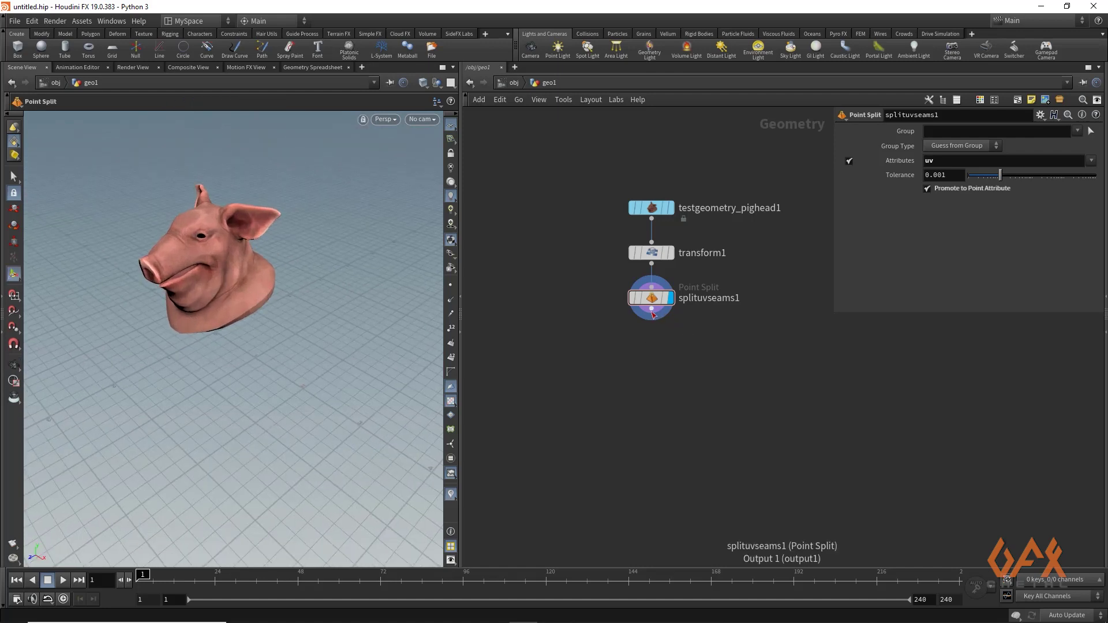
Add an Attribute VOP node below splituvseams1 and dive inside it
key(Tab)
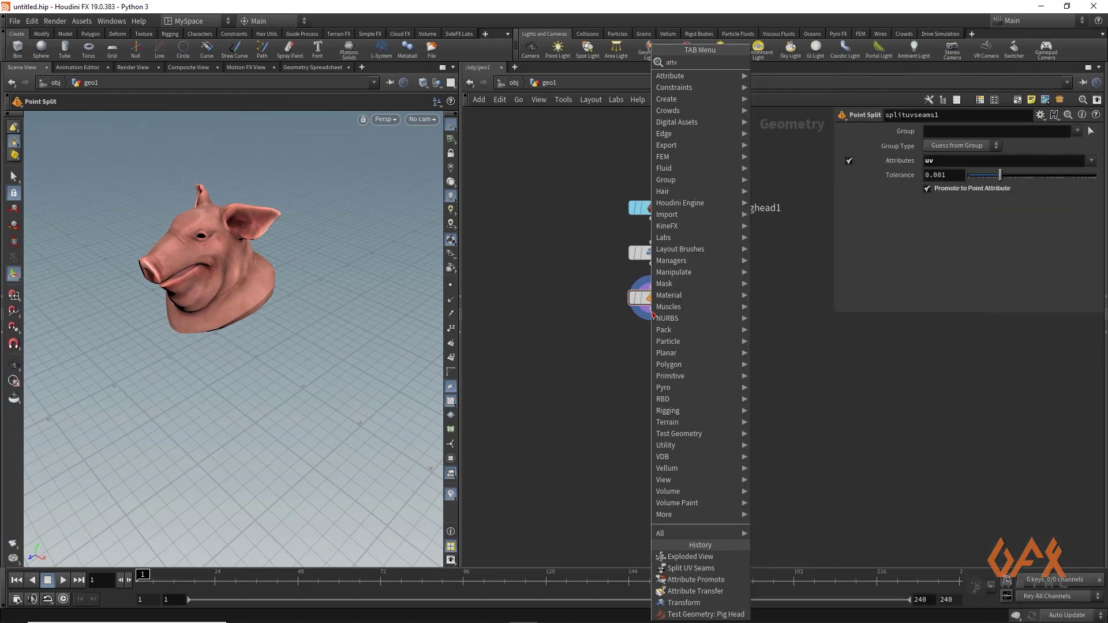
key(Escape)
click(652, 345)
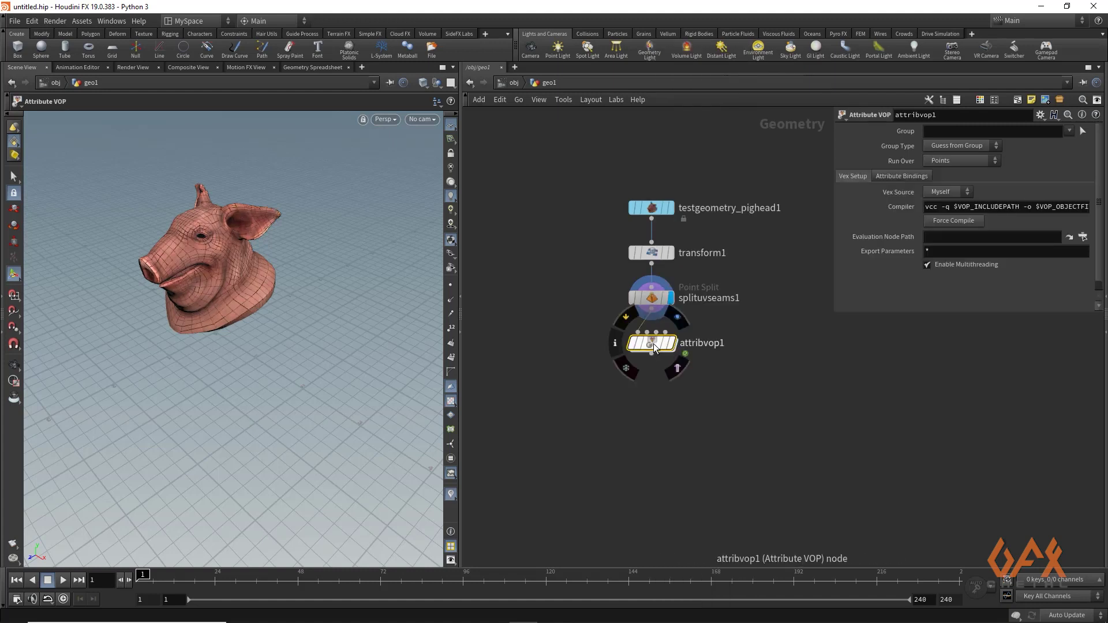
drag(653, 343, 663, 375)
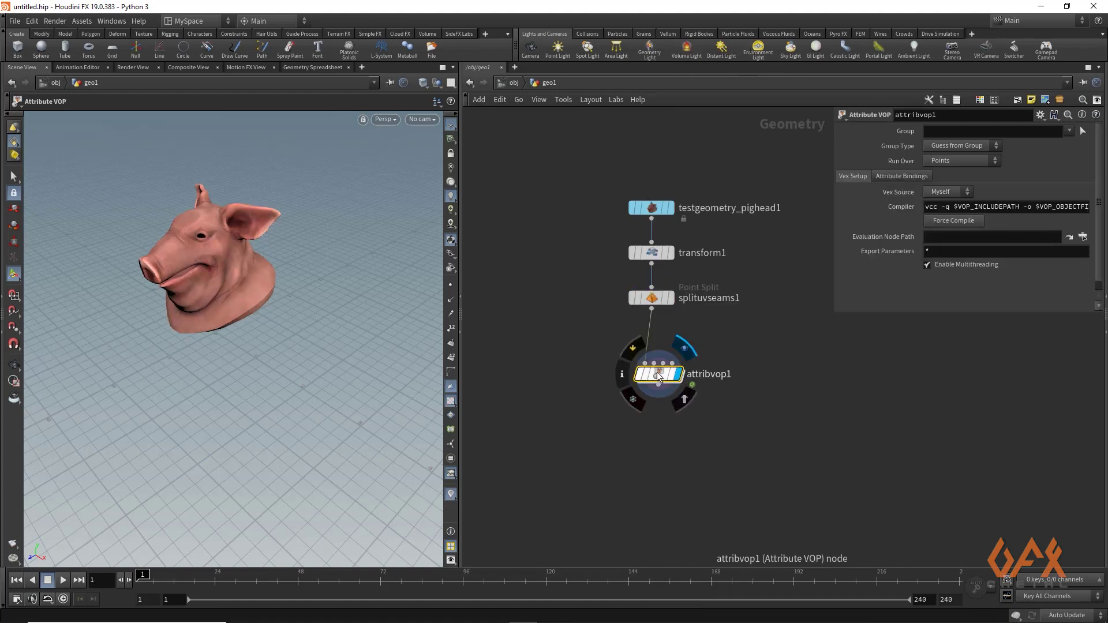
double_click(661, 375)
Frame both VOP nodes in a wider network pane and pull a wire from geometryvopglobal1's uv output
middle_drag(745, 329, 630, 344)
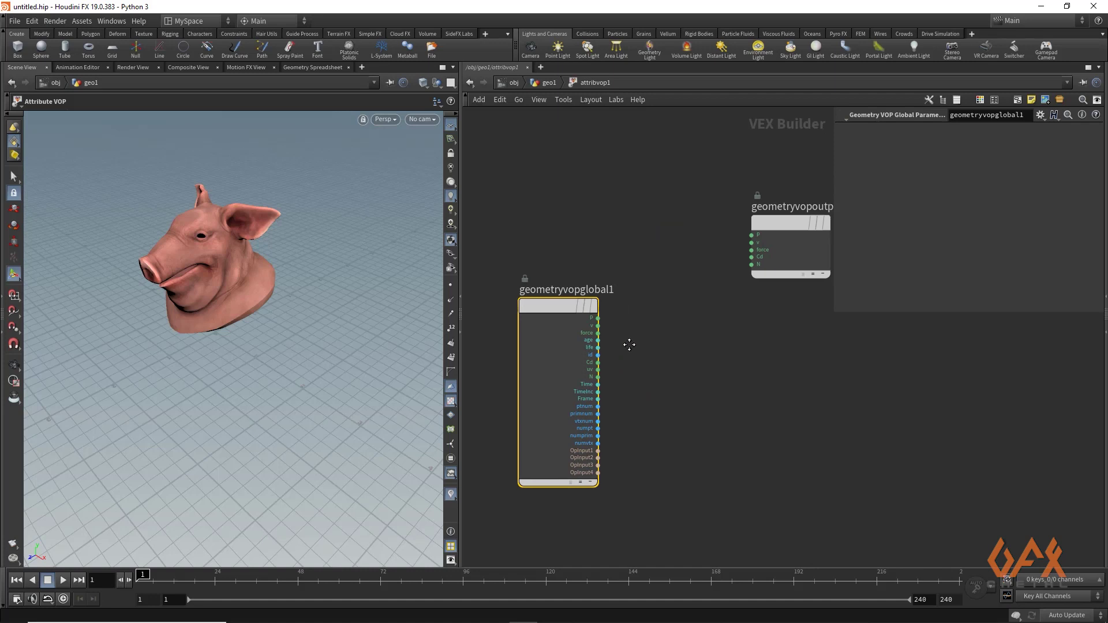
drag(462, 317, 368, 316)
middle_drag(595, 376, 532, 349)
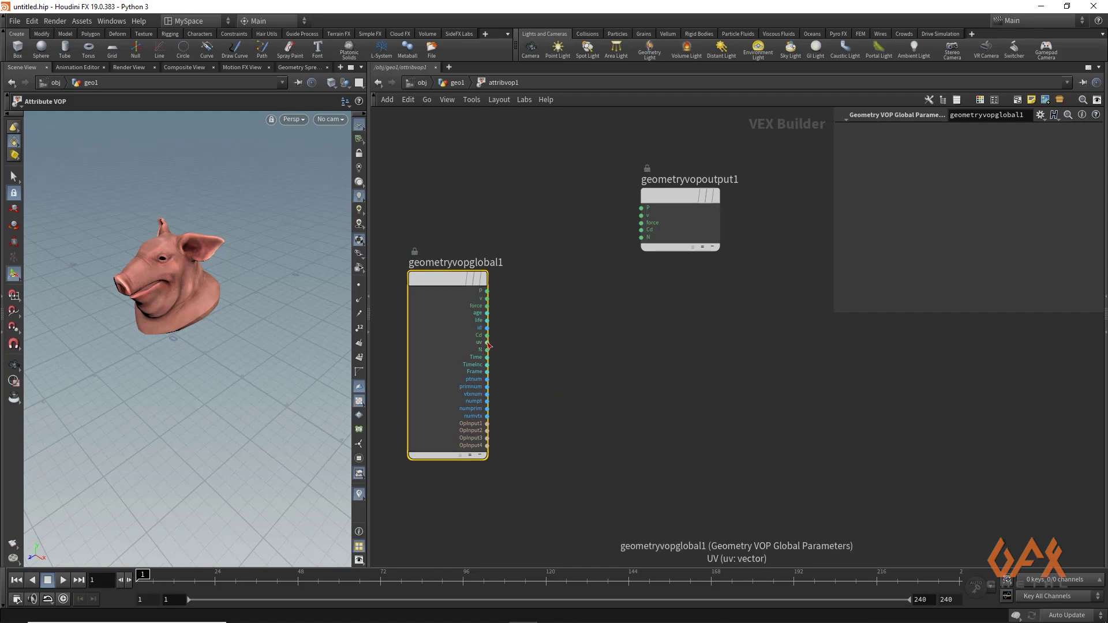
drag(161, 346, 191, 353)
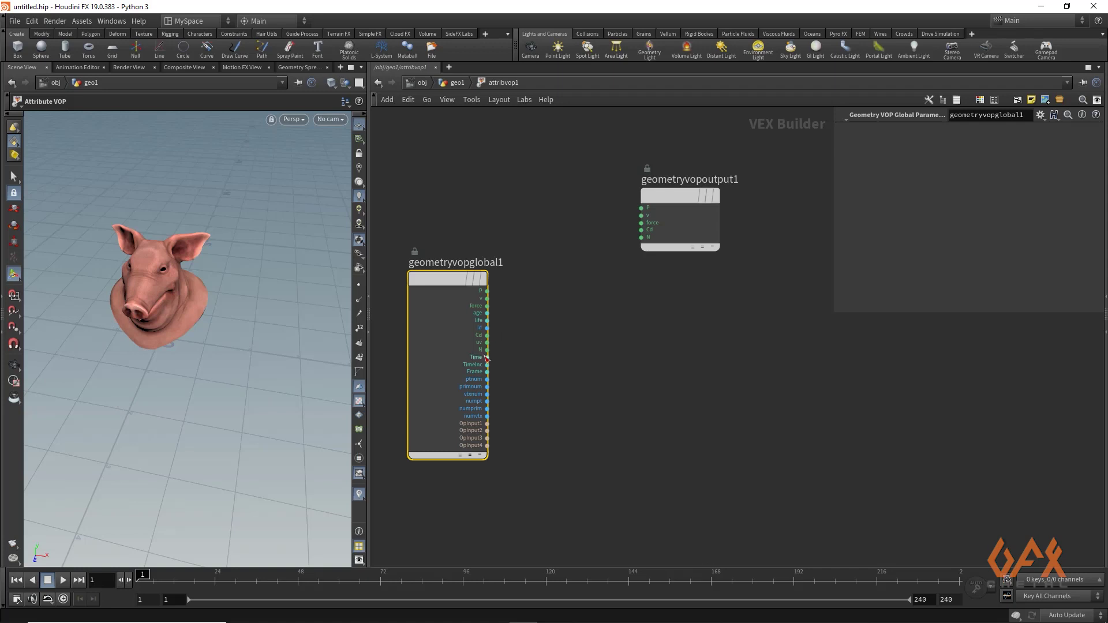
drag(490, 346, 542, 375)
key(Tab)
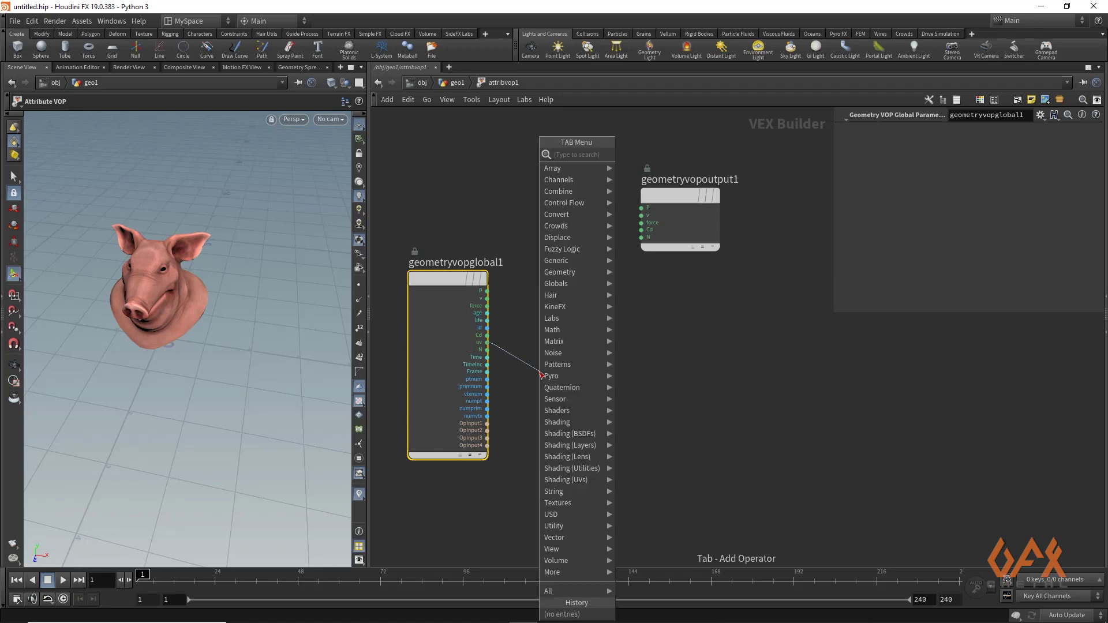
Add a Fit Range node wired to uv with Destination Min set to -1, -1, -1
key(Escape)
click(541, 375)
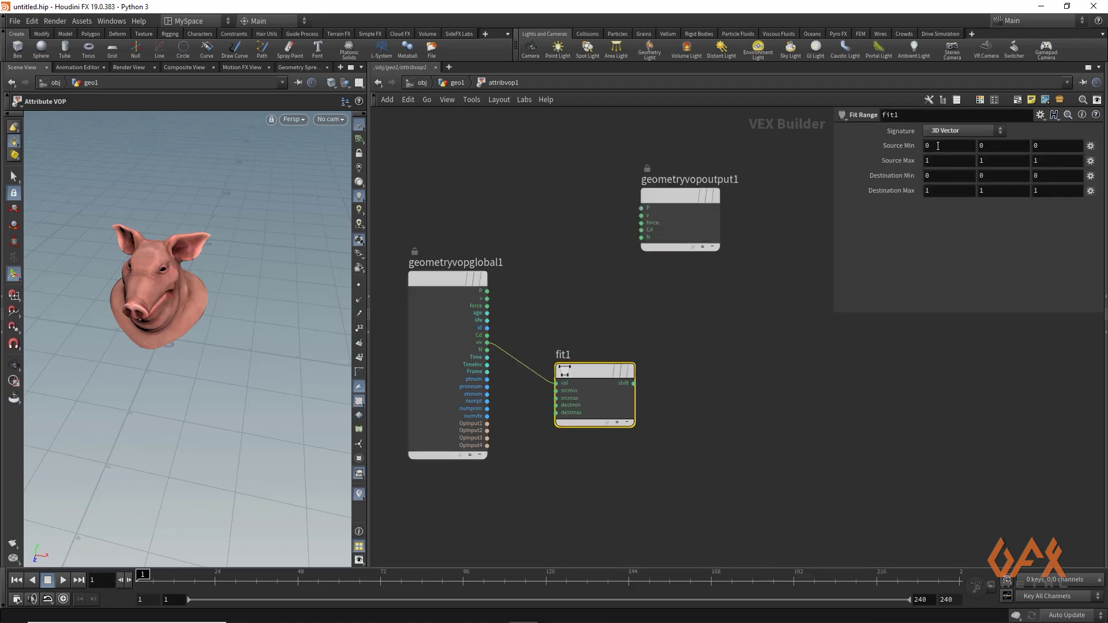
click(931, 175)
text(-1)
key(Return)
click(990, 175)
text(-1)
click(1055, 176)
text(-1)
key(Return)
middle_drag(715, 322, 663, 309)
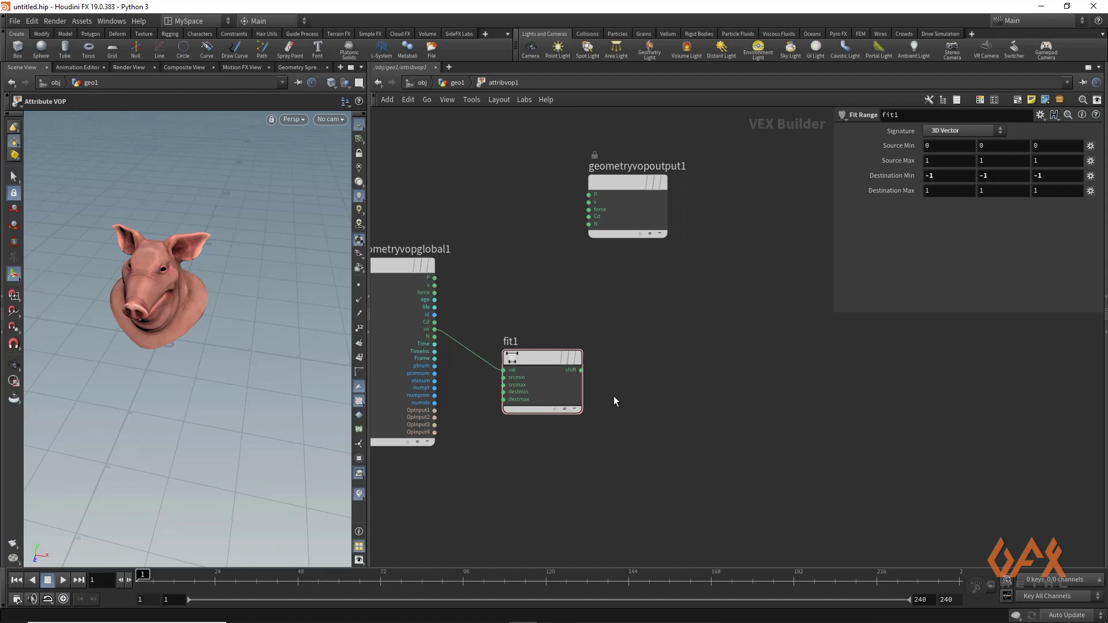
Add a Vector to Float node fed by fit1's output
key(Tab)
text(v)
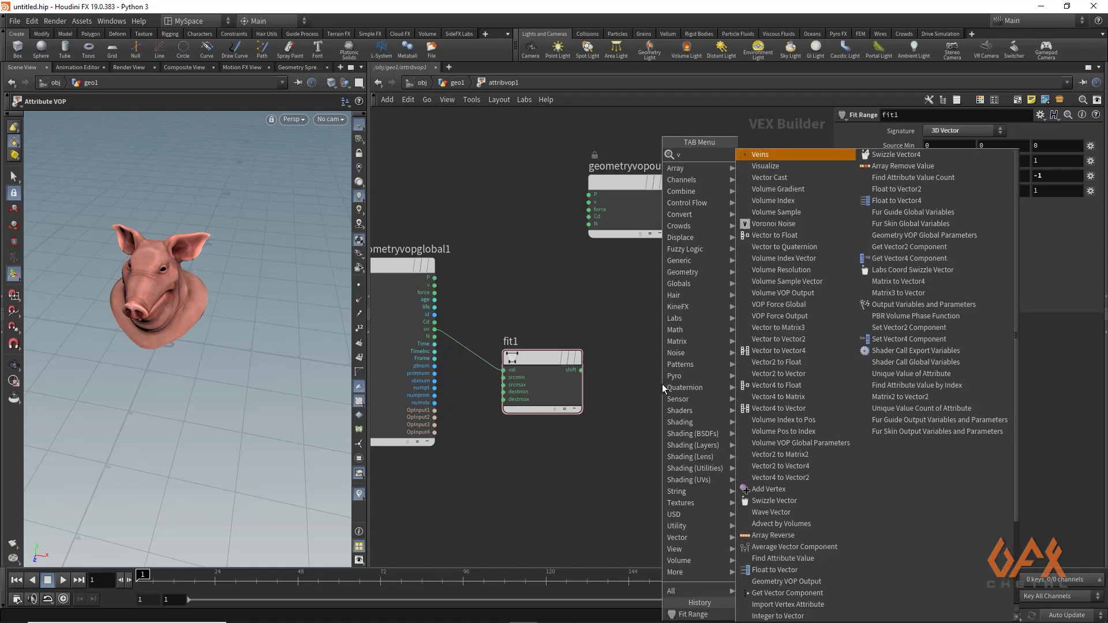
text(ec)
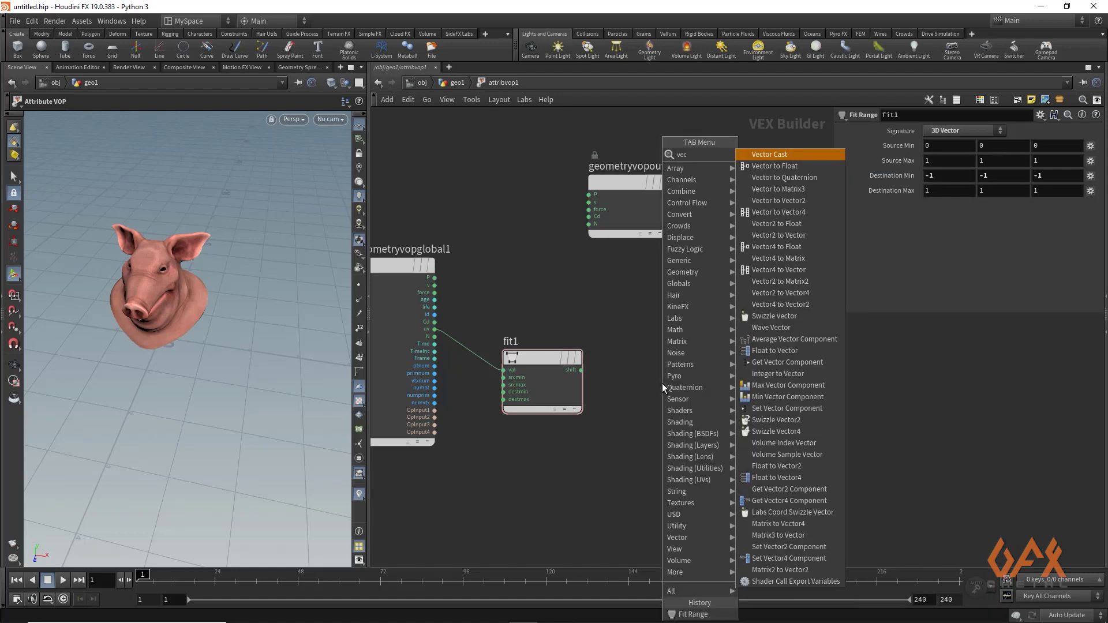
key(Down)
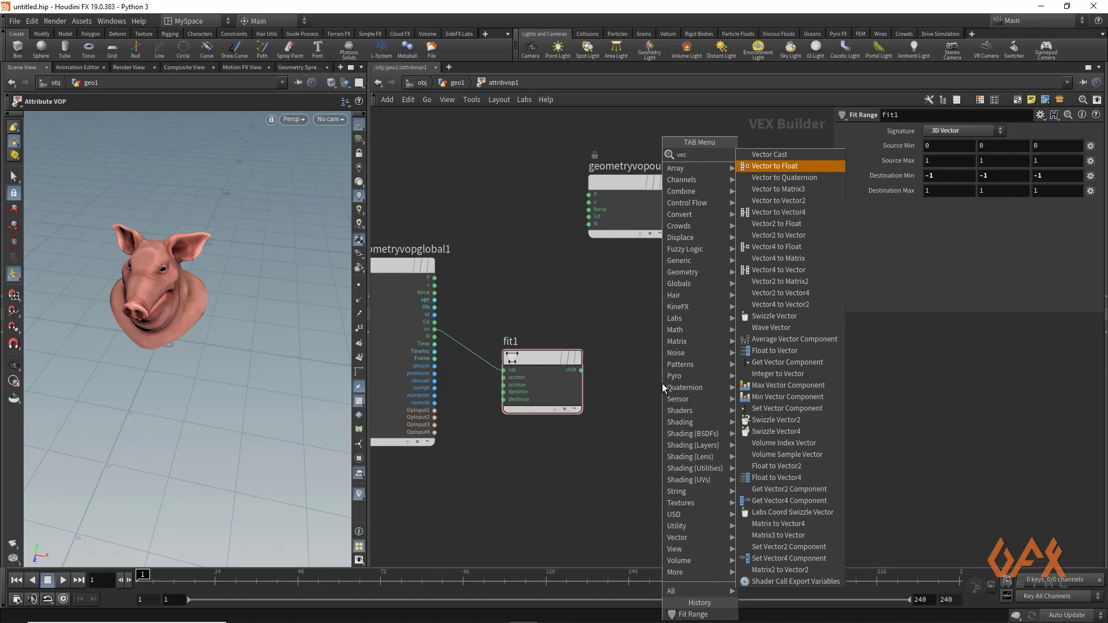
key(Return)
click(662, 383)
drag(581, 370, 625, 377)
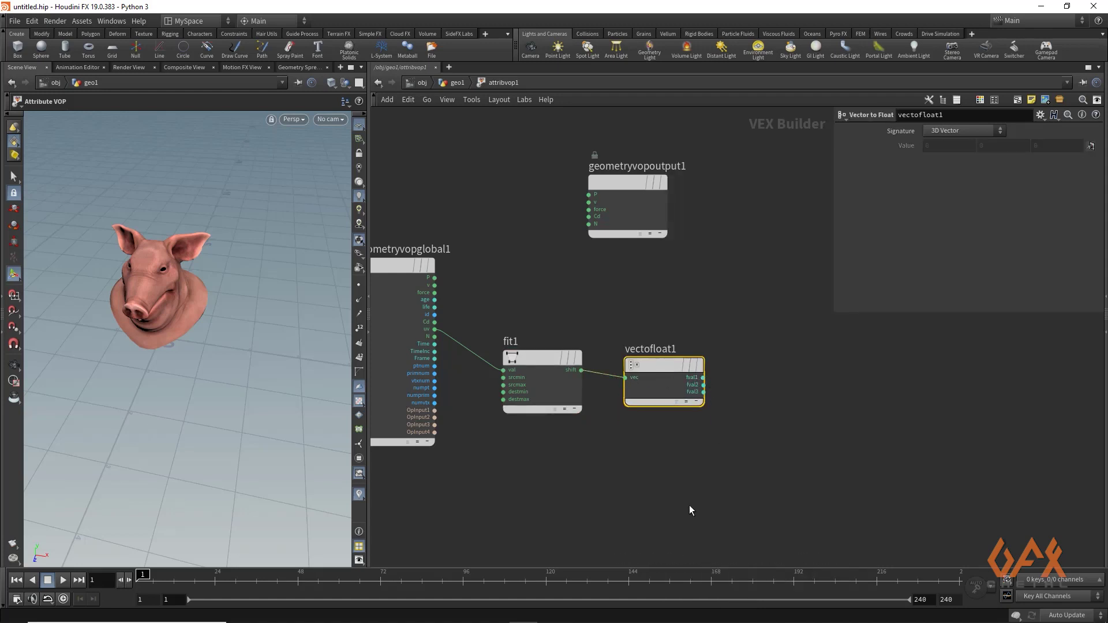
middle_drag(683, 480, 627, 452)
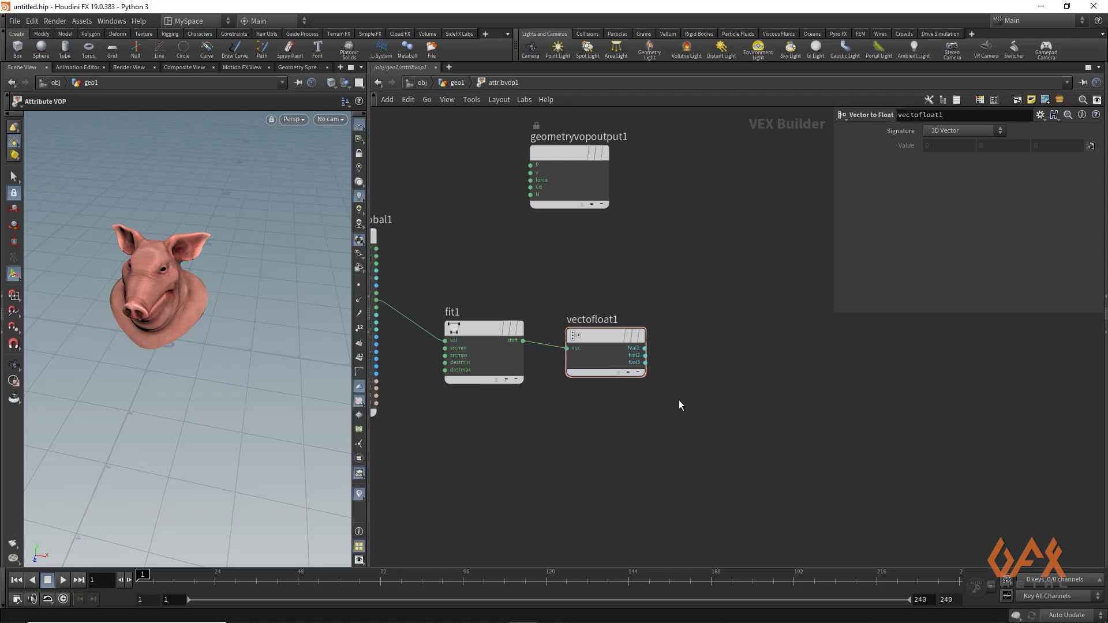
Add a Multiply Constant node fed by vectofloat1's first component, with Multiplier -1
key(Tab)
text(mul)
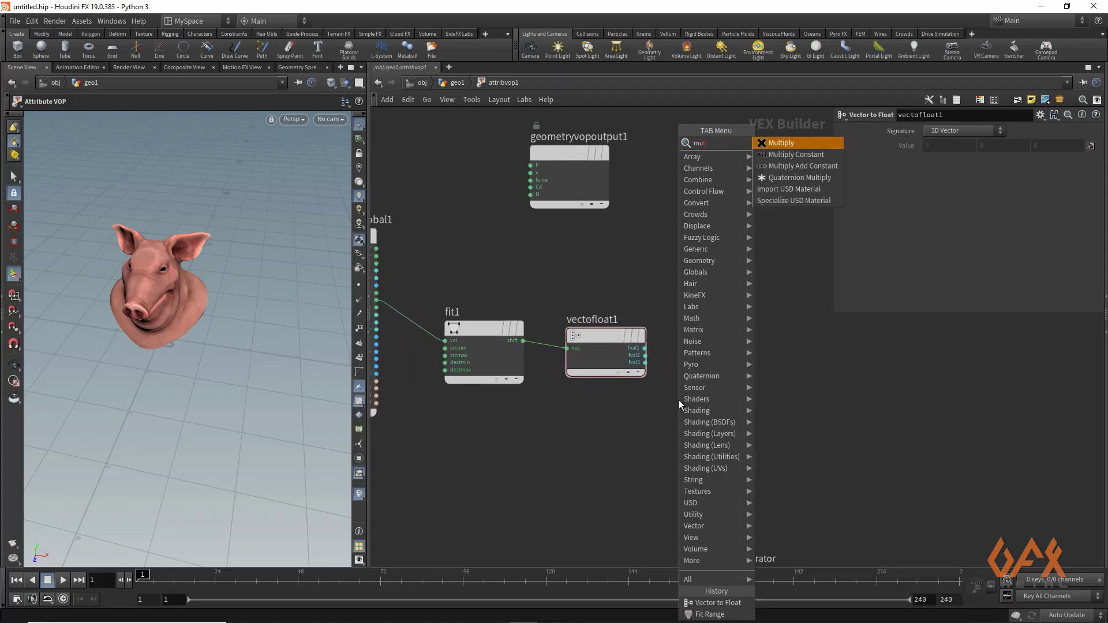
text(tbyco)
key(Down)
key(Return)
click(763, 371)
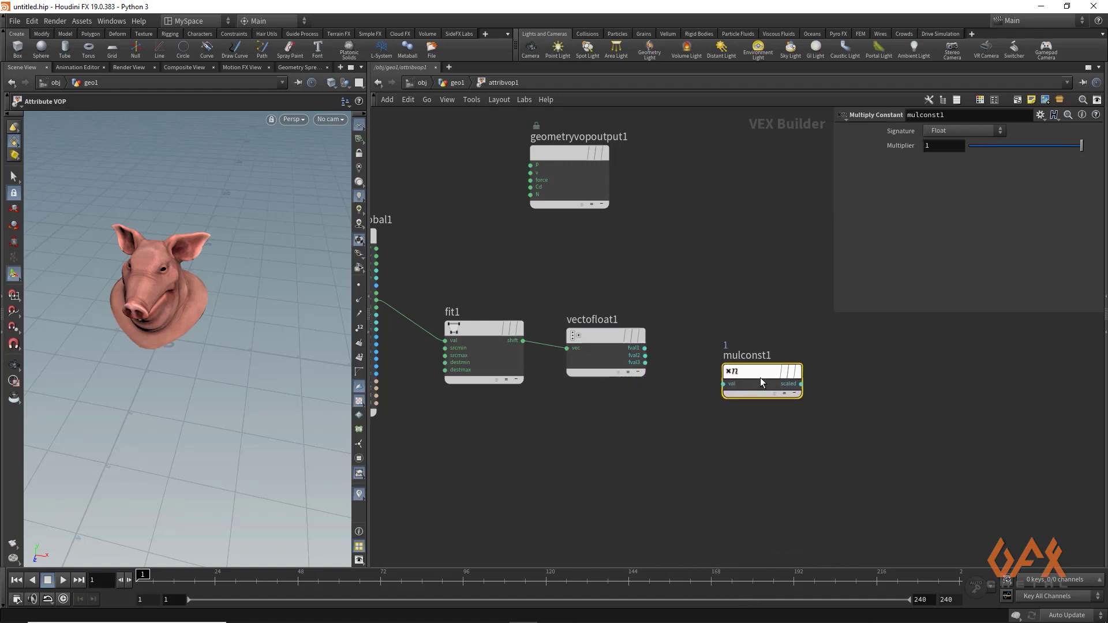
click(644, 348)
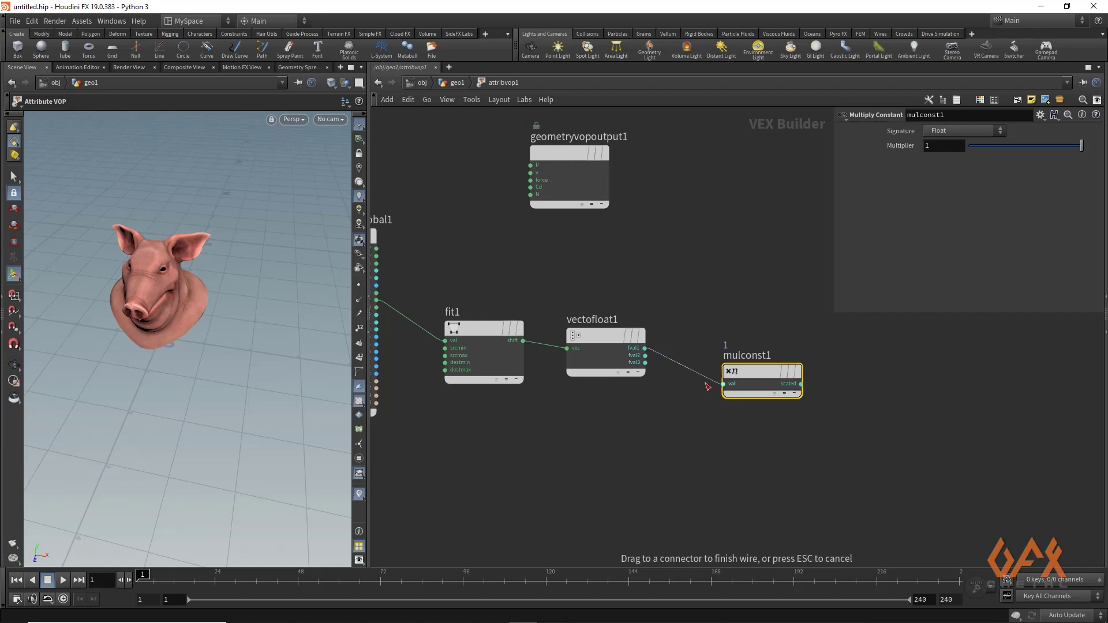
click(723, 384)
click(938, 145)
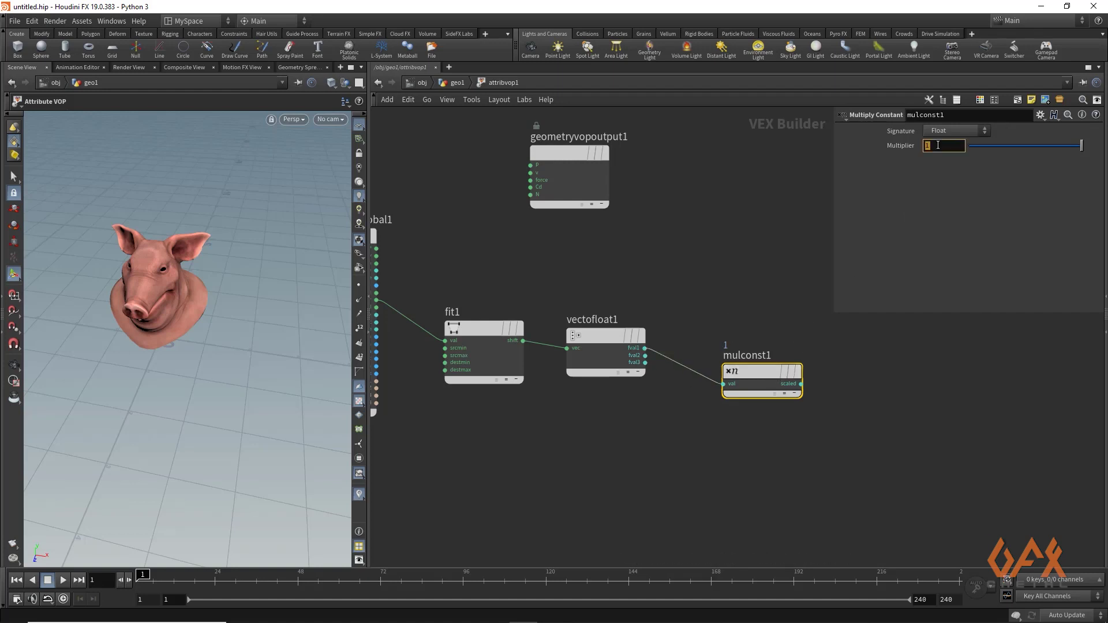
key(BackSpace)
text(-1)
key(Return)
Begin searching for a Float to Vector node
middle_drag(706, 325, 555, 383)
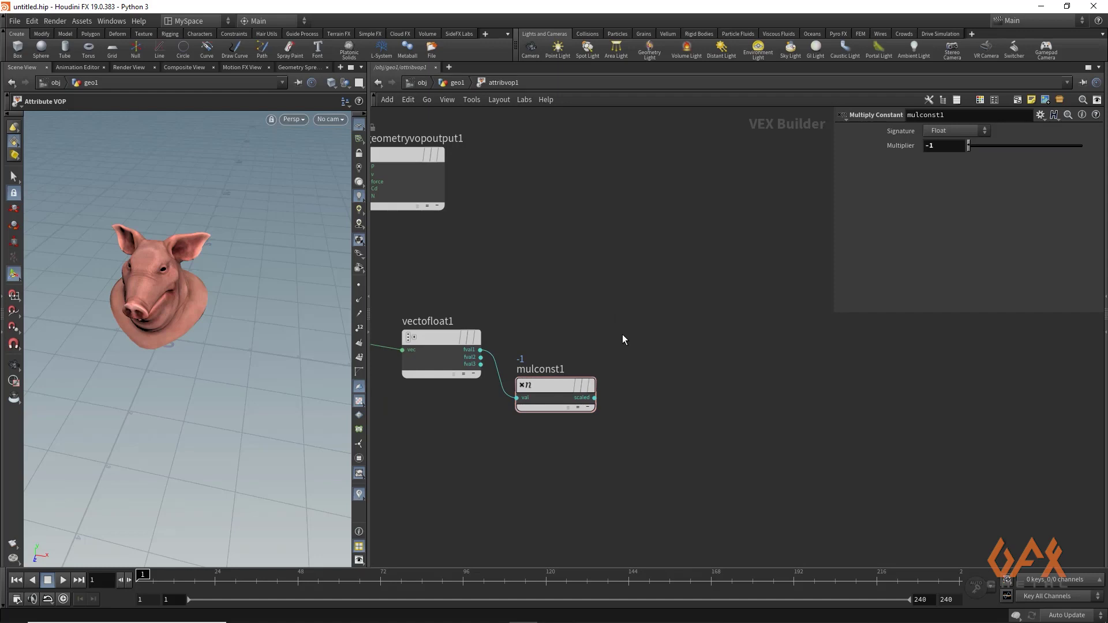
key(Tab)
text(floto)
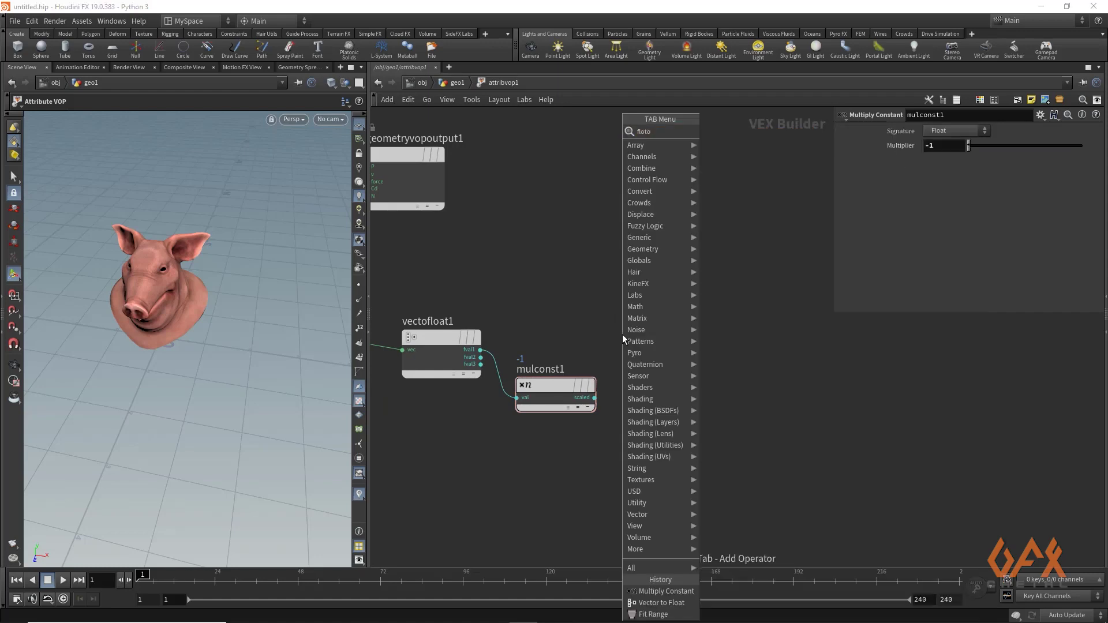
Wire floattovec1 from mulconst1 and vectofloat1's second and third components, moving the output node beside it
key(BackSpace)
key(BackSpace)
text(a)
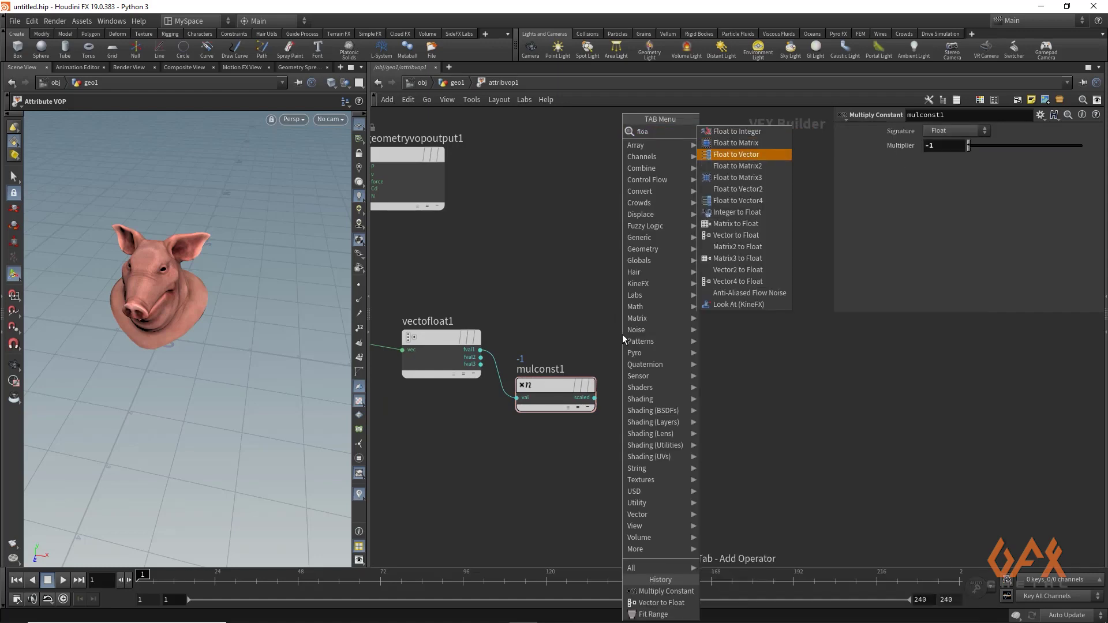
key(Return)
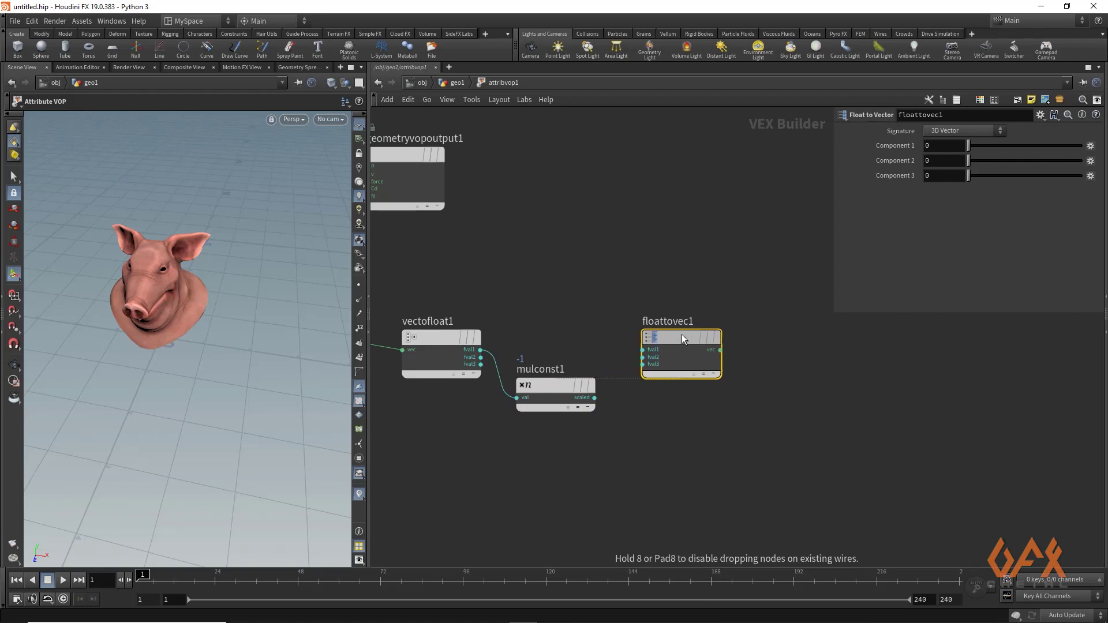
click(682, 338)
drag(481, 357, 640, 365)
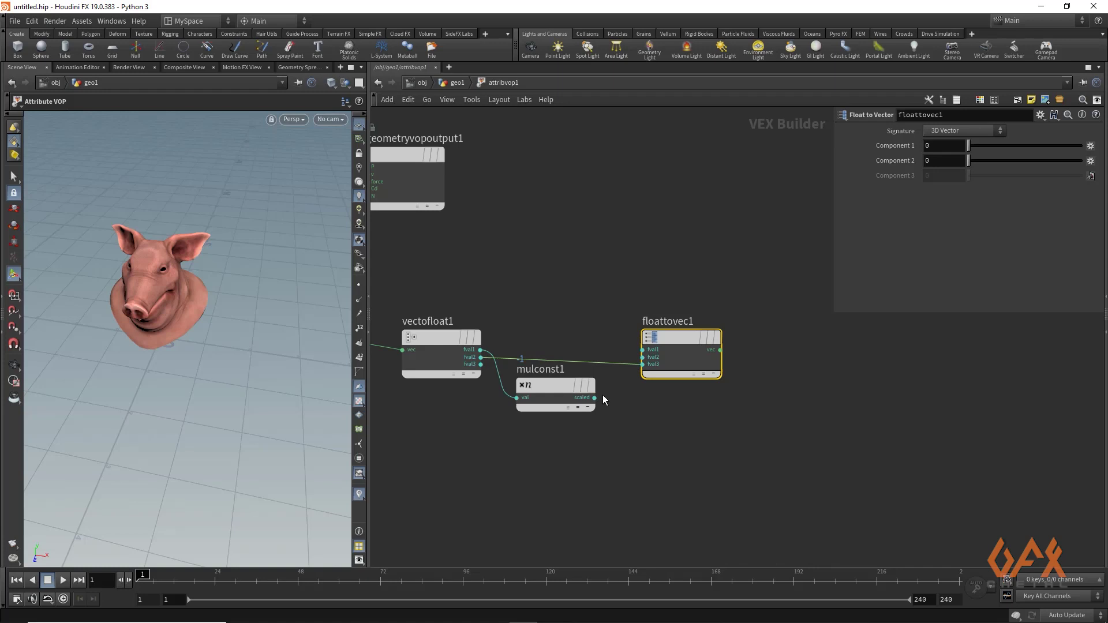
drag(595, 401, 642, 350)
drag(481, 364, 643, 357)
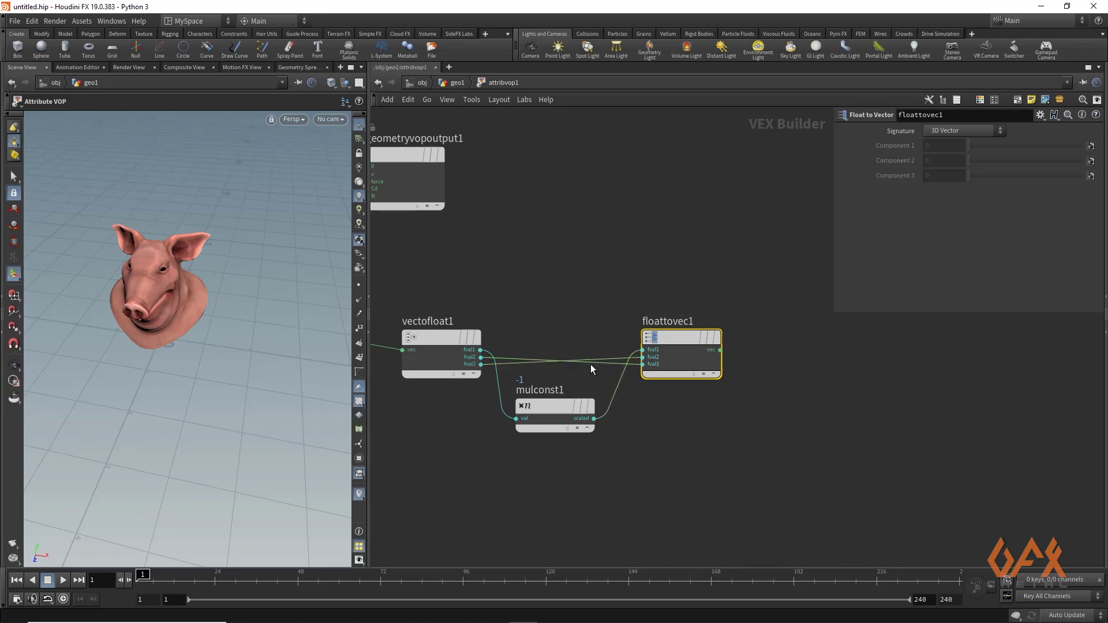
middle_drag(539, 291, 599, 322)
drag(460, 191, 737, 233)
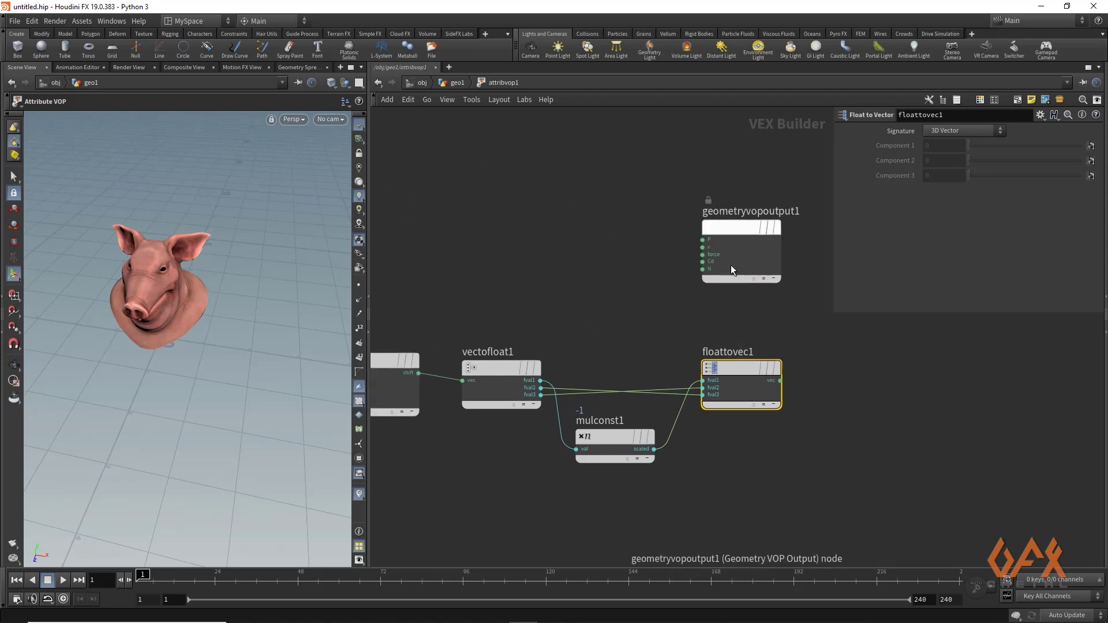
Wire floattovec1's vec output into the output's P, scattering the pig head into pieces
drag(780, 381, 702, 239)
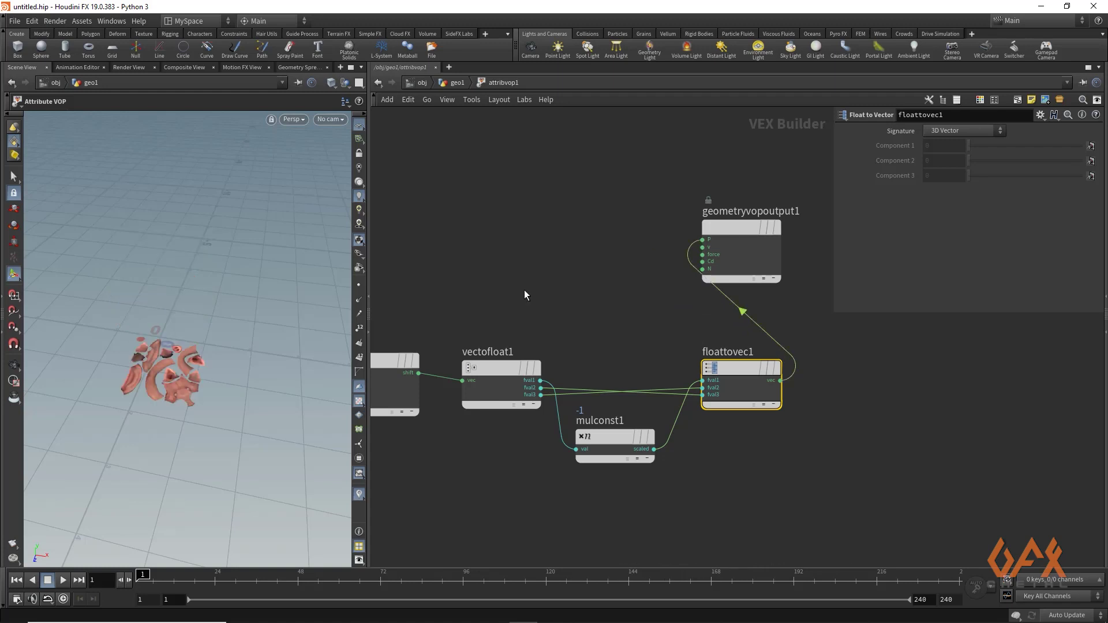
key(Escape)
drag(153, 344, 289, 323)
key(Return)
Add a second Multiply Constant node, mulconst2, beside fit1
middle_drag(406, 451, 559, 444)
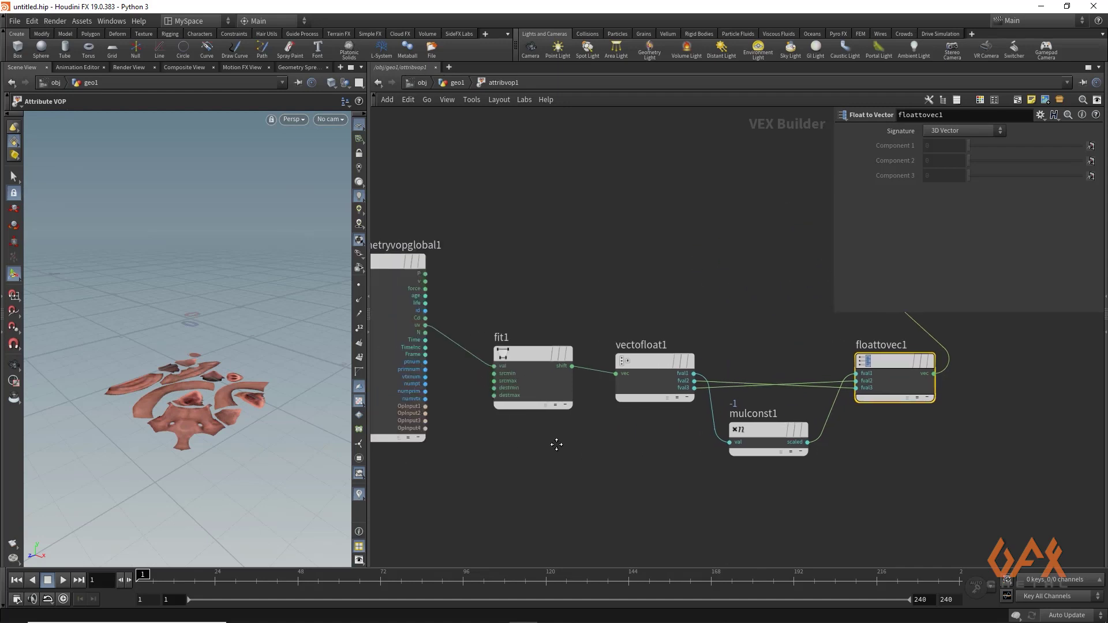
drag(531, 354, 490, 374)
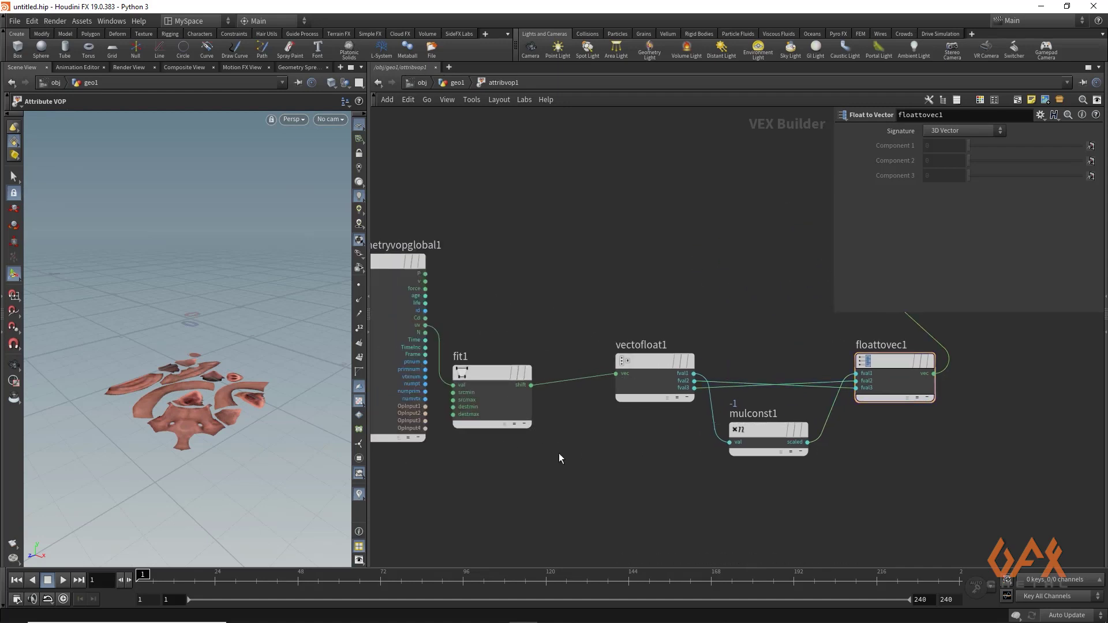
key(Tab)
text(mul)
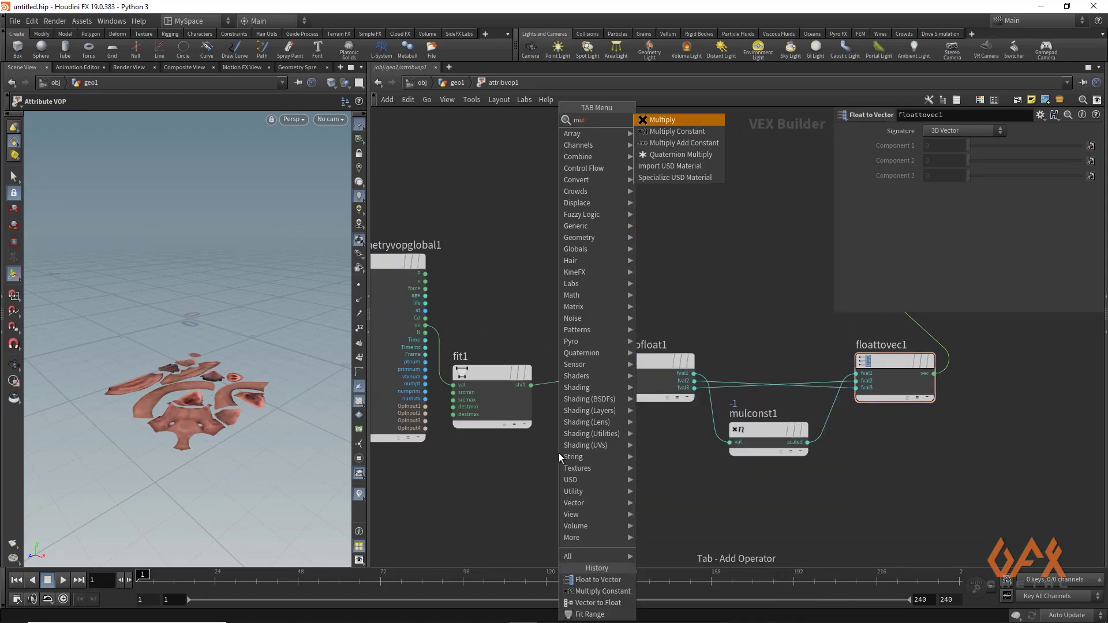
key(Down)
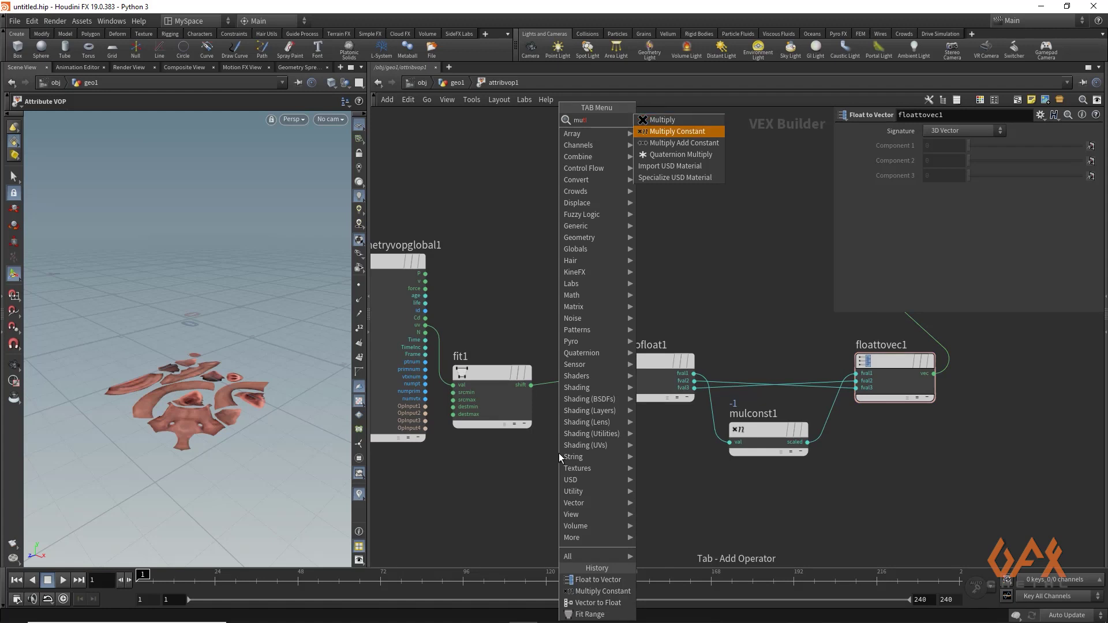
key(Return)
click(559, 452)
Splice mulconst2 between fit1 and vectofloat1 and set its Multiplier to 2
mouse_move(559, 452)
mouse_down()
mouse_move(587, 387)
mouse_move(640, 385)
mouse_up()
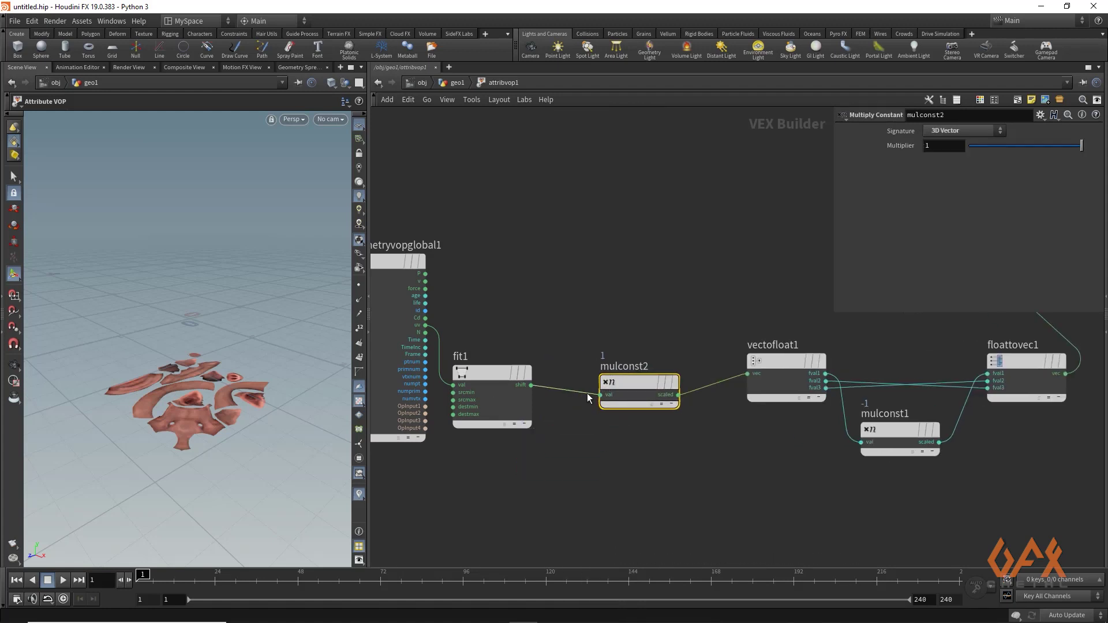
double_click(936, 146)
text(2)
key(Return)
key(Escape)
scroll(303, 381, up, 5)
scroll(302, 381, down, 3)
drag(302, 381, 133, 429)
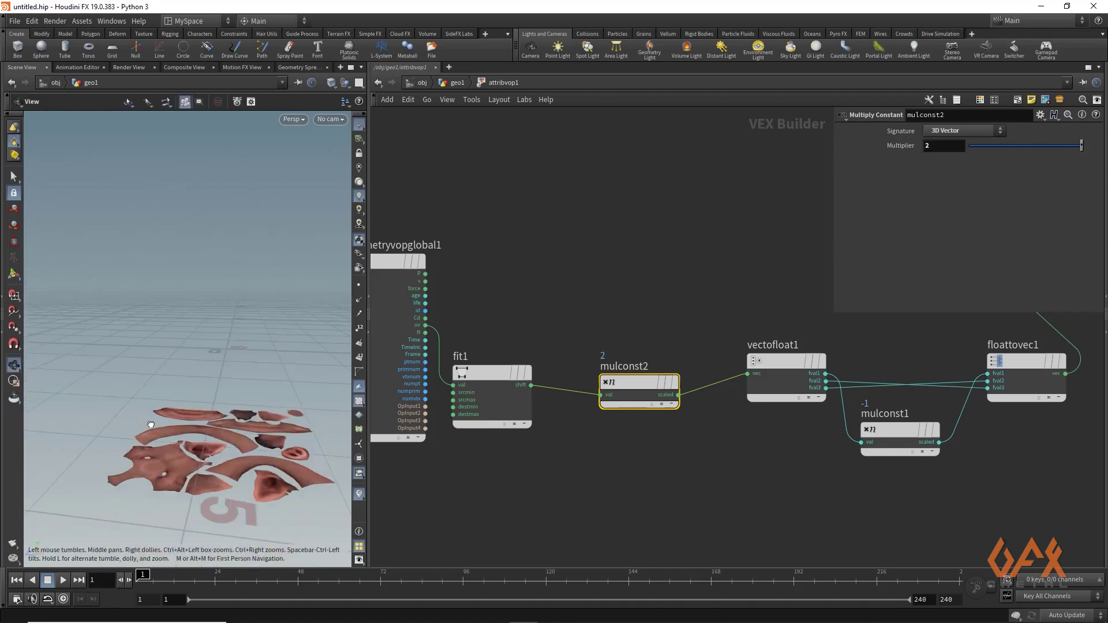
middle_drag(788, 469, 554, 467)
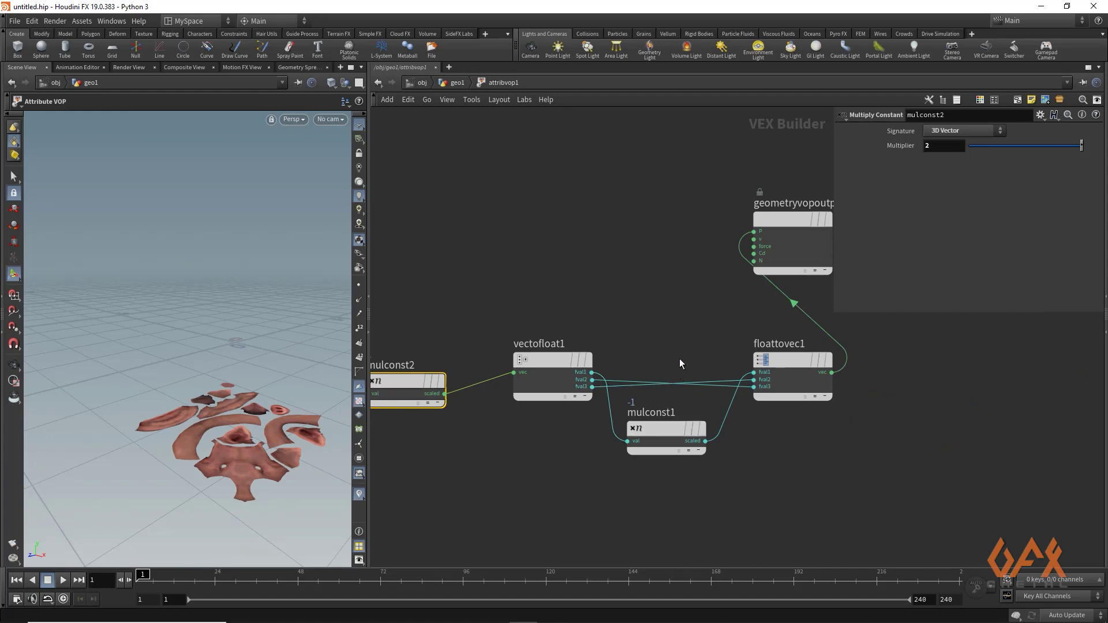
Add a Constant node const1 with value 0 and wire it into floattovec1's third input
key(Tab)
text(co)
key(Return)
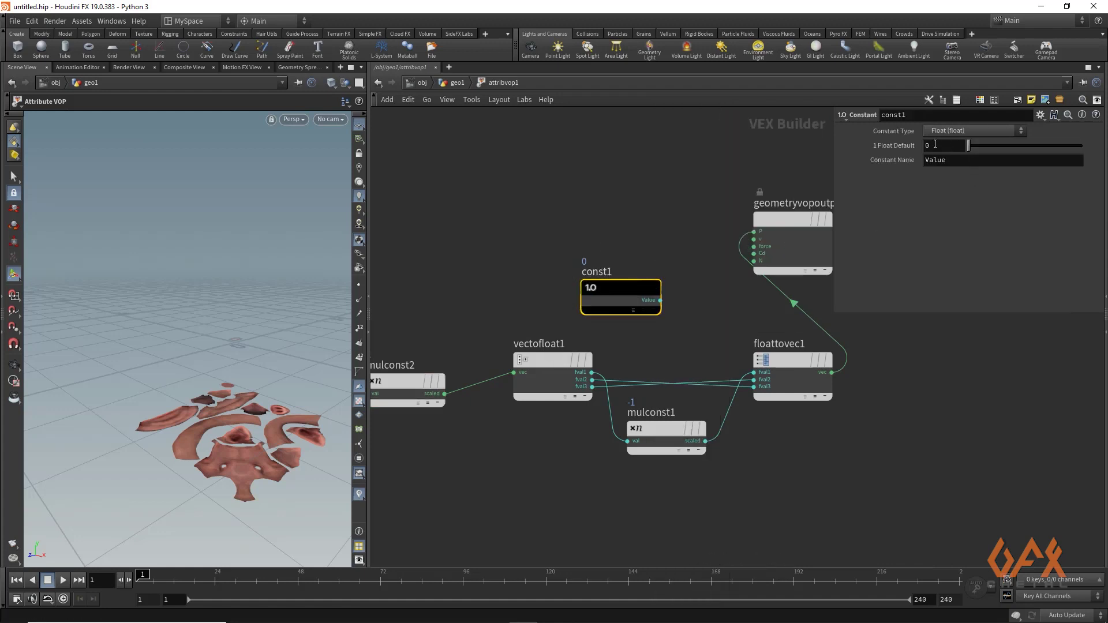
drag(659, 300, 754, 381)
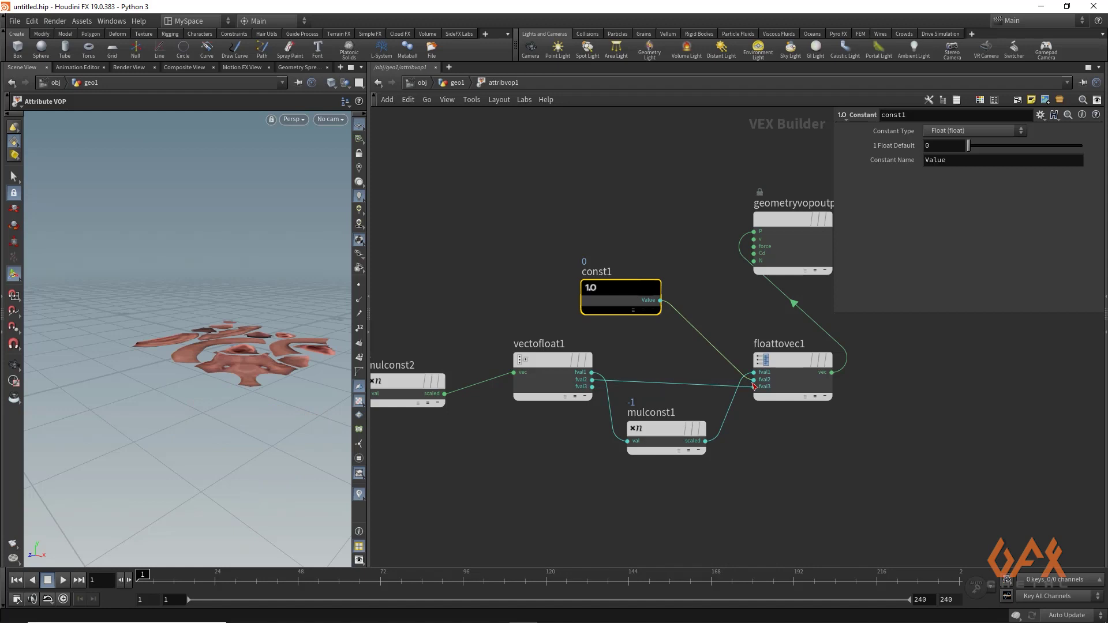
key(Escape)
drag(156, 398, 238, 363)
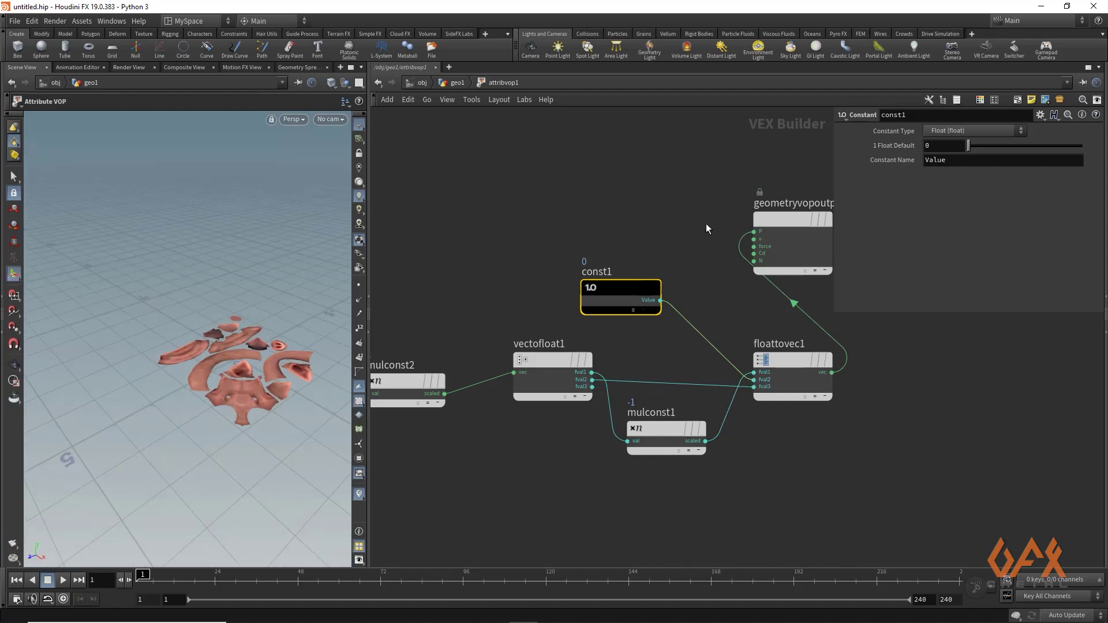
Reposition the output node to the right and deselect const1
middle_drag(705, 224, 578, 244)
drag(653, 240, 742, 256)
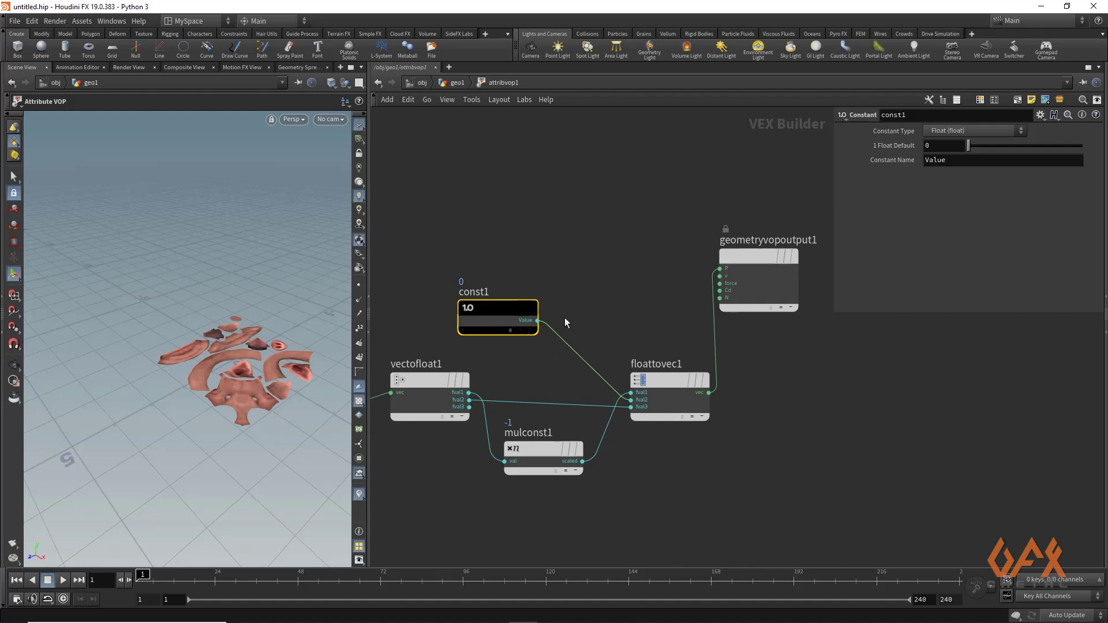
middle_drag(751, 262, 683, 236)
mouse_move(683, 237)
drag(683, 236, 734, 266)
click(606, 230)
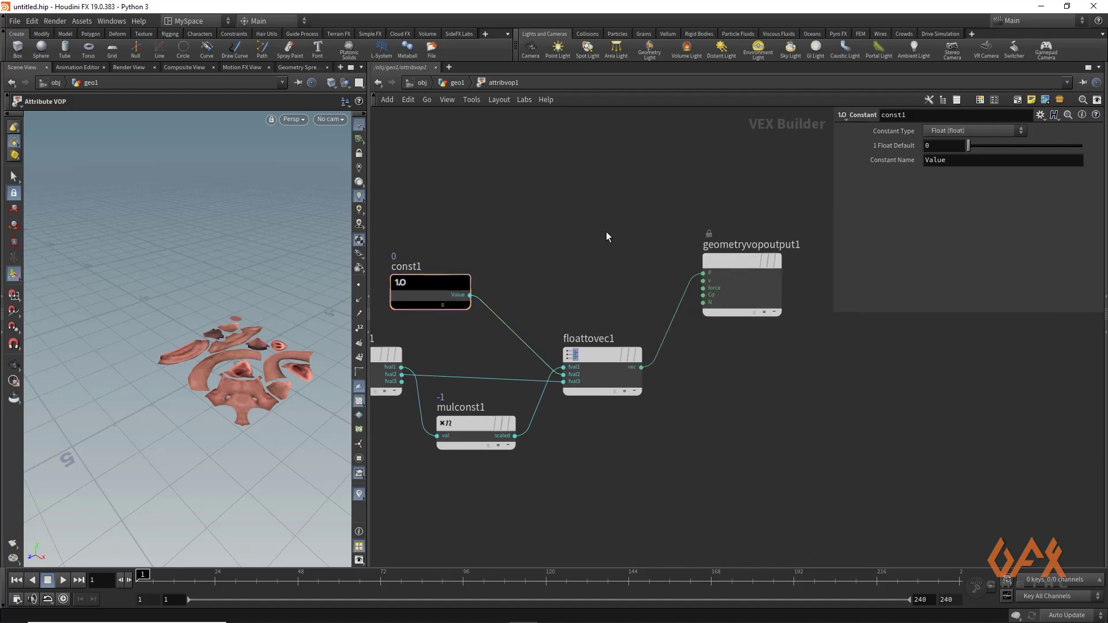
Add a Mix node mix1 and connect the global P into its input1
key(Tab)
text(mix)
key(Return)
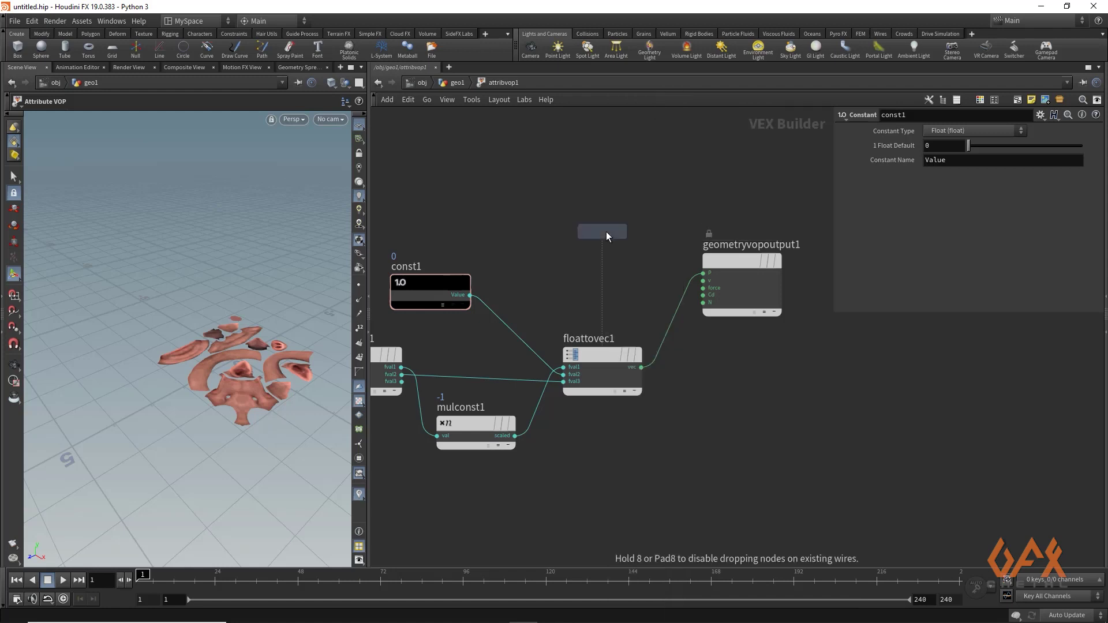
click(606, 231)
middle_drag(514, 223, 600, 230)
scroll(532, 241, down, 4)
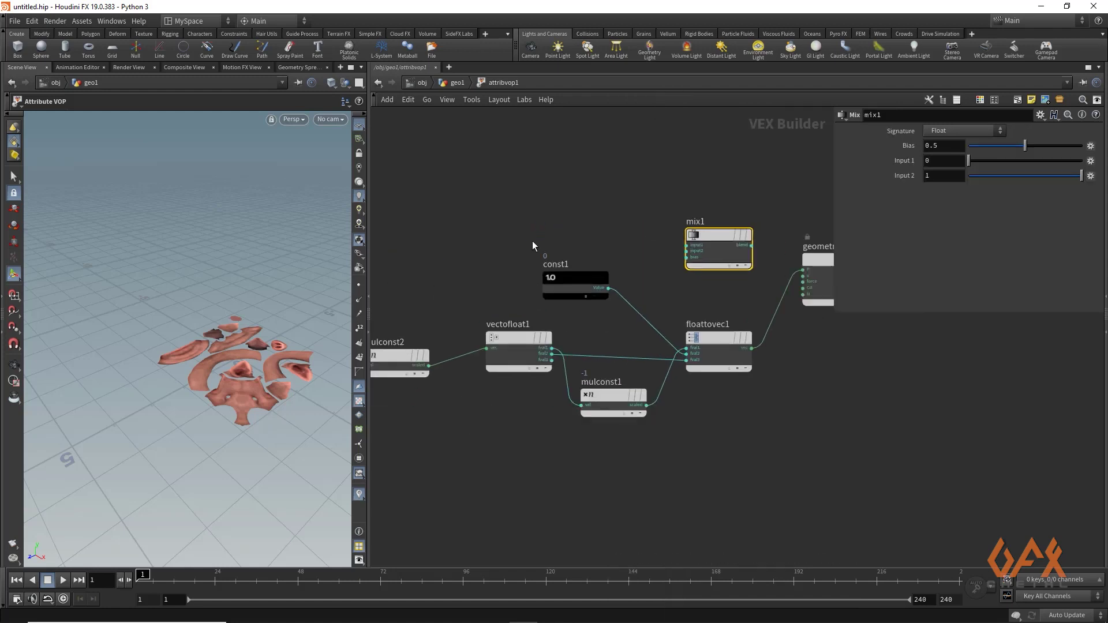
middle_drag(503, 275, 550, 290)
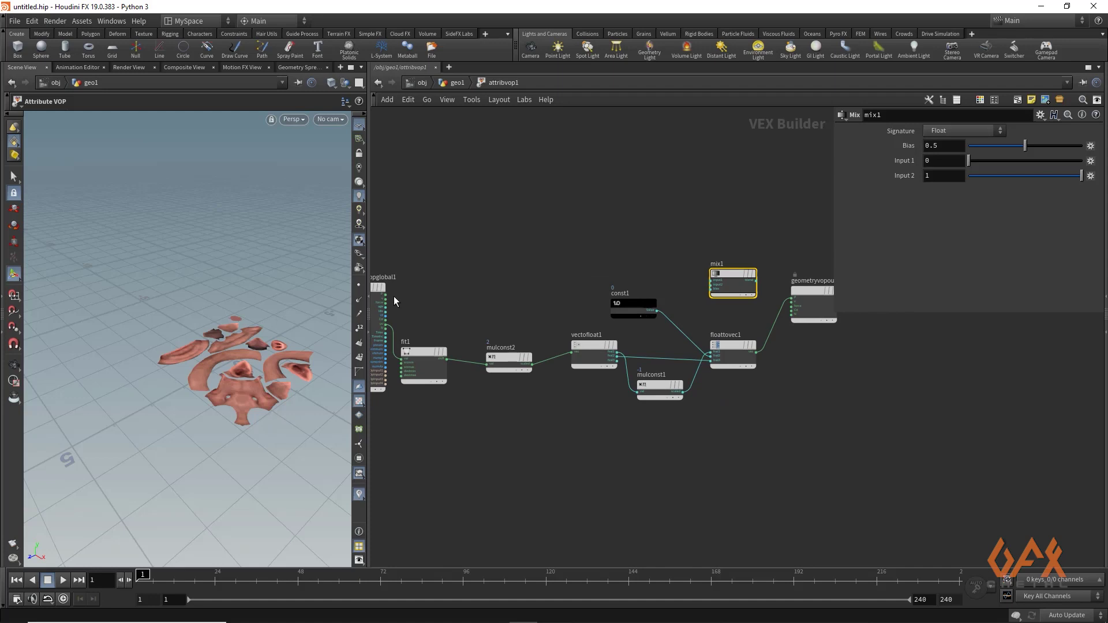
click(386, 294)
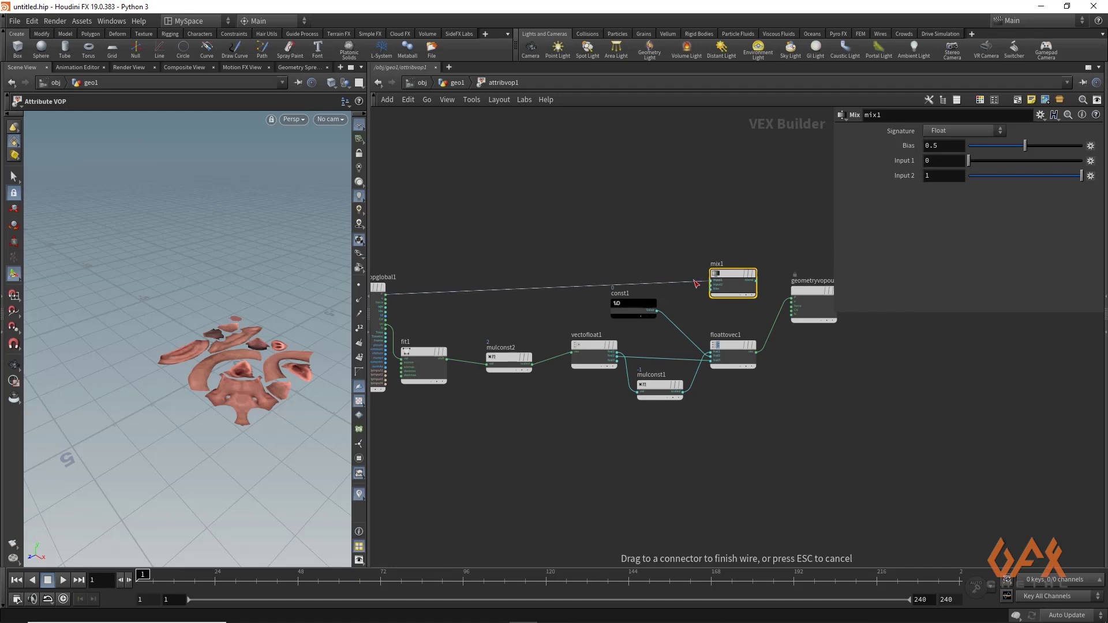
click(711, 281)
Feed floattovec1's vec into mix1's input2, send the blend to output P, and preview Bias
middle_drag(712, 280, 596, 265)
scroll(594, 268, up, 2)
scroll(594, 271, up, 2)
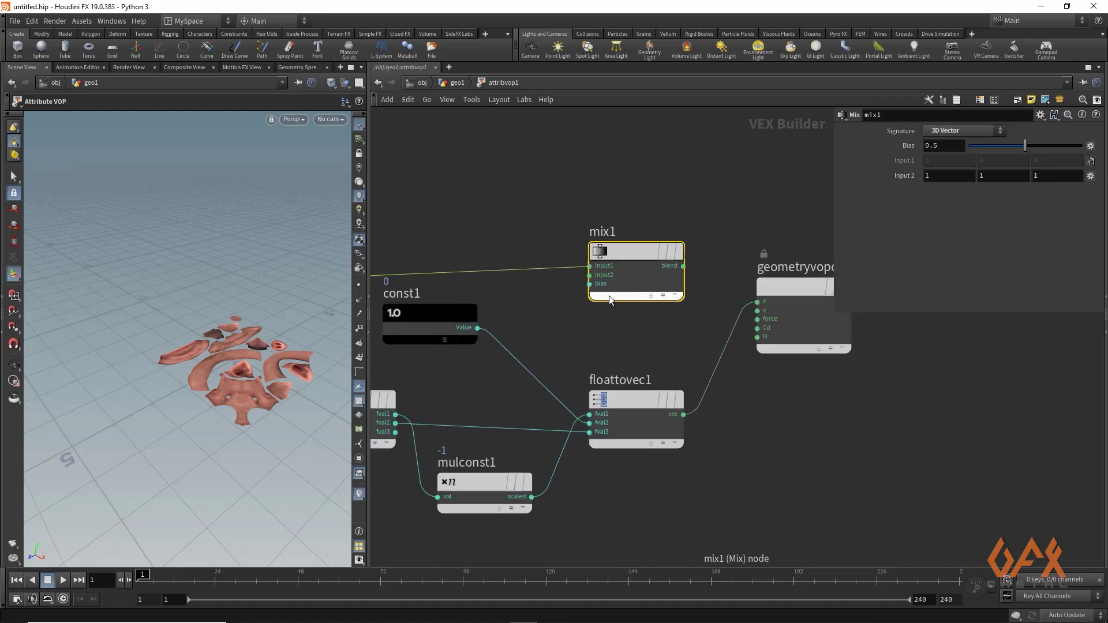
click(682, 414)
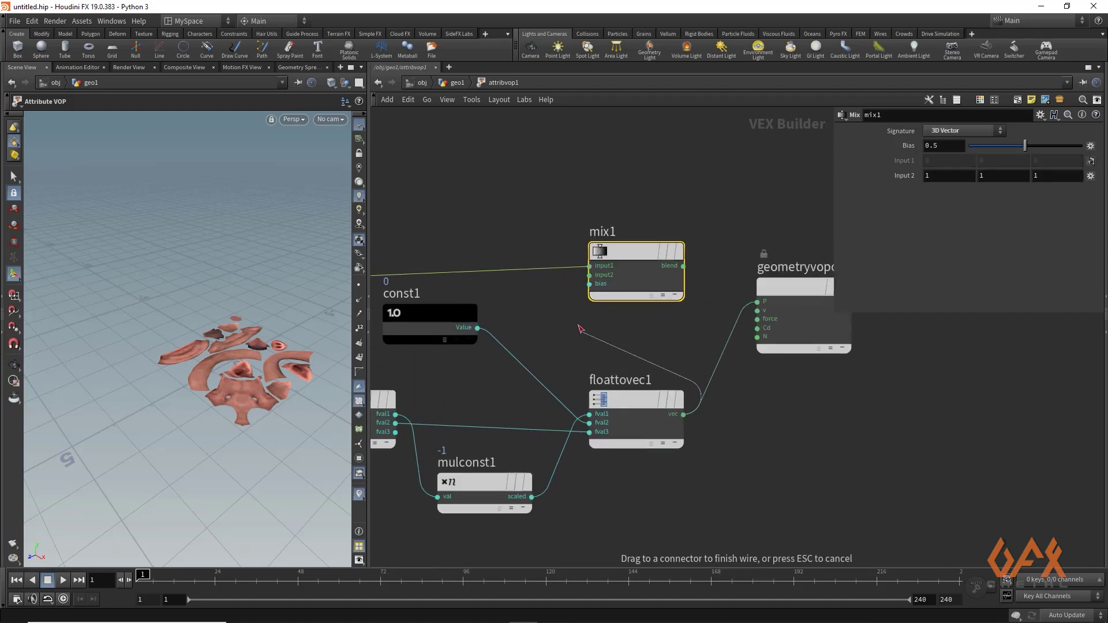
click(588, 275)
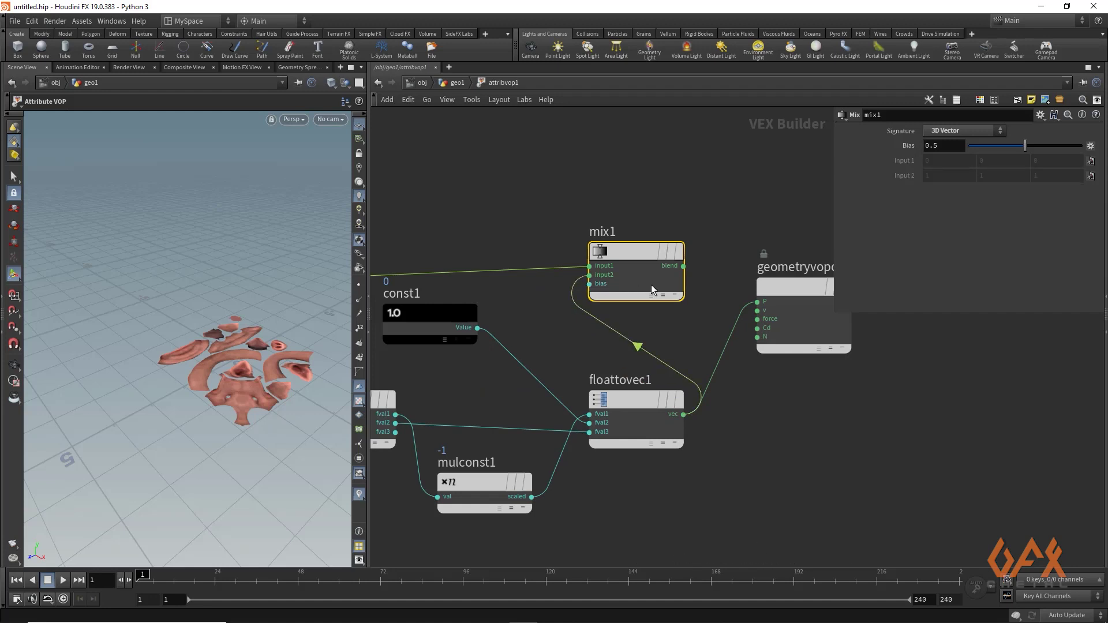
click(684, 267)
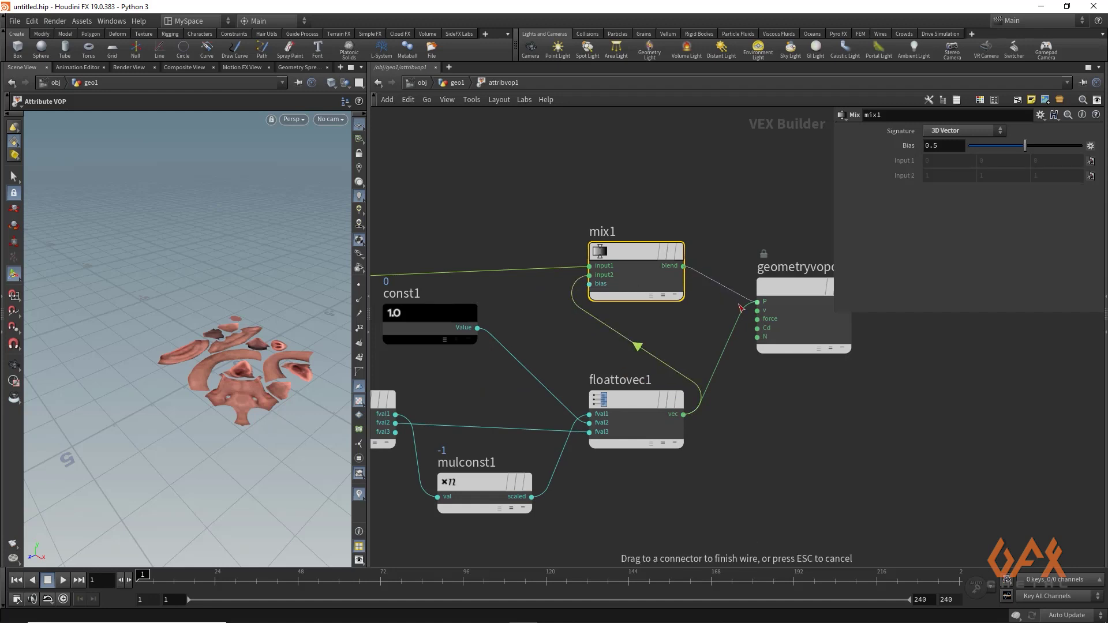
click(756, 302)
mouse_move(625, 252)
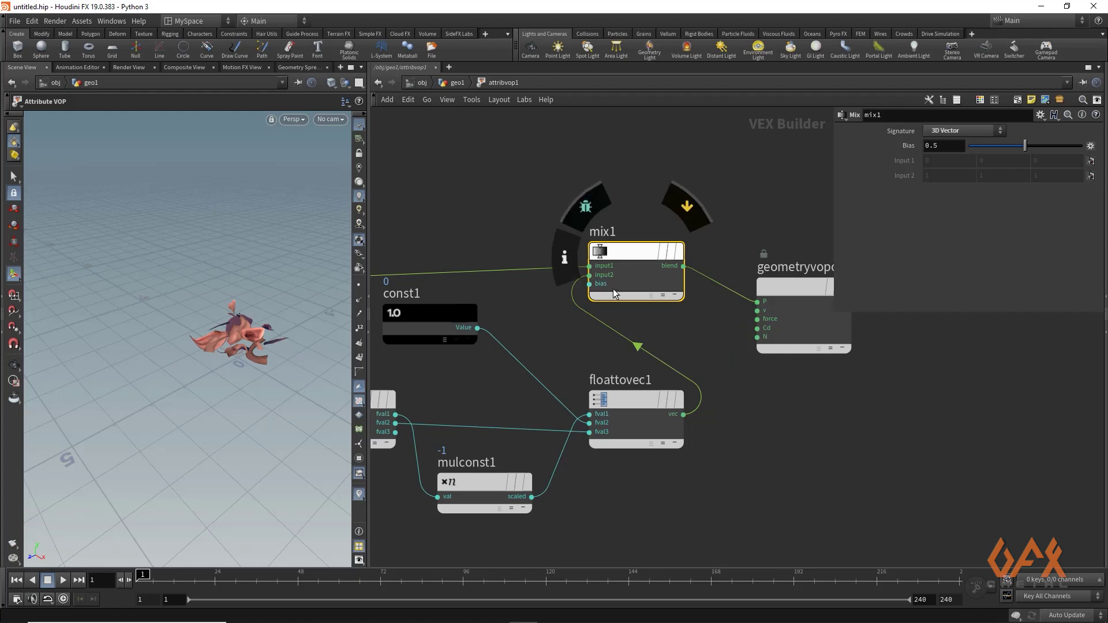
drag(1025, 146, 952, 154)
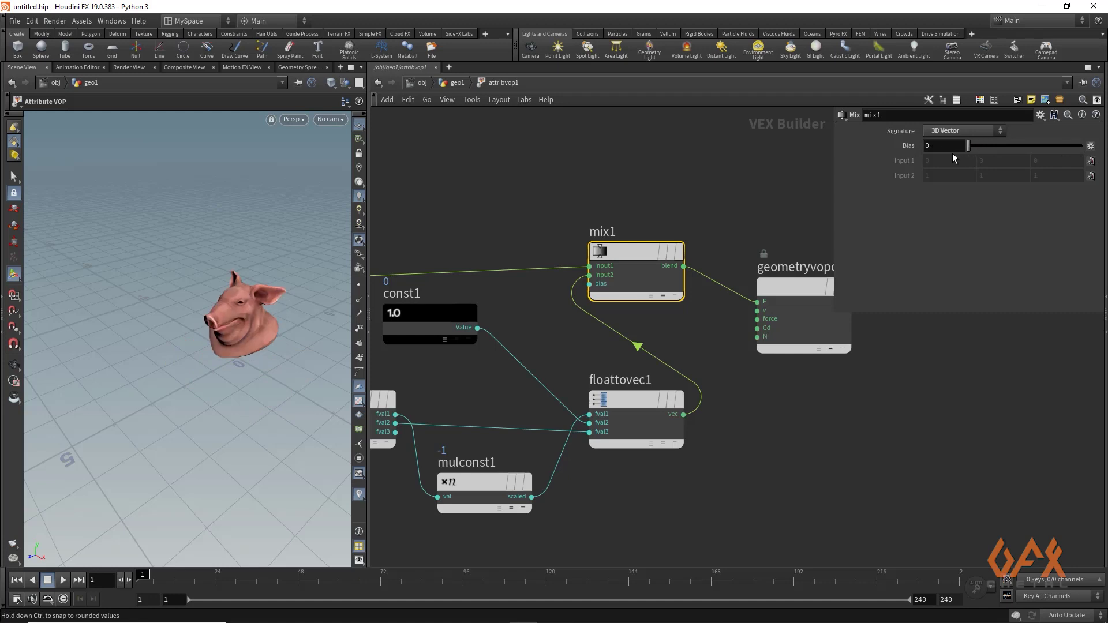
Promote mix1's bias input to a parameter and return to the geo1 network
scroll(595, 283, up, 4)
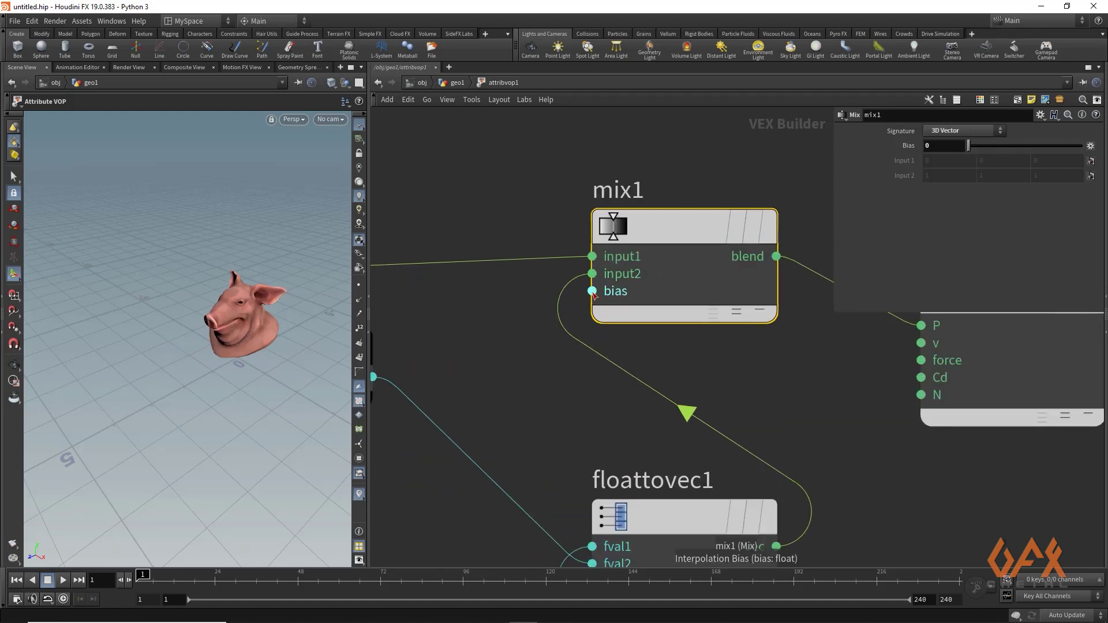
right_click(593, 295)
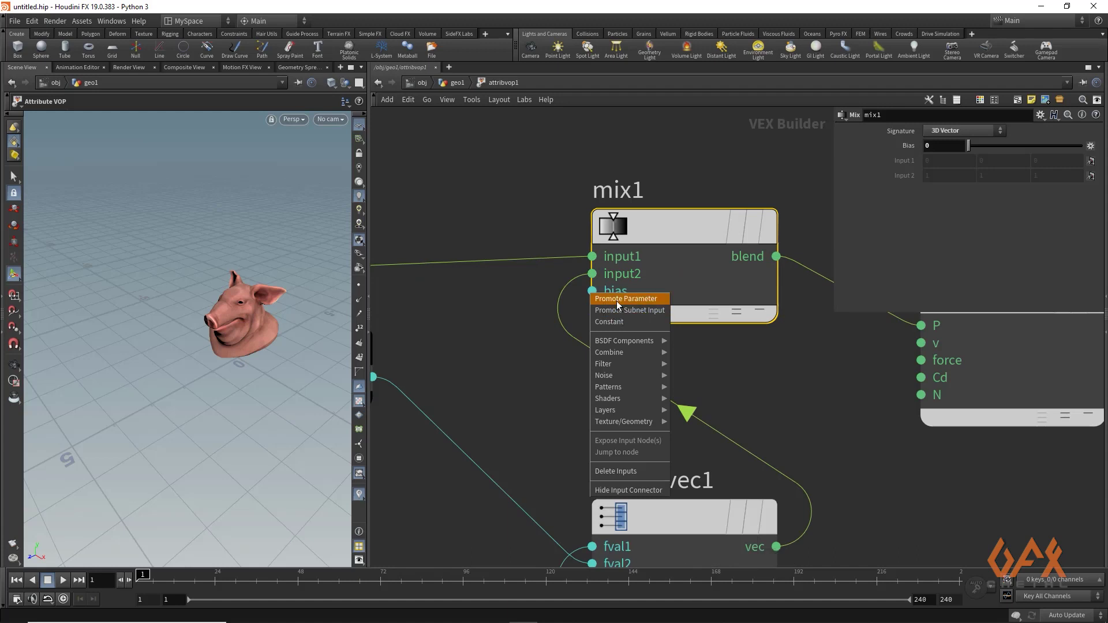
click(617, 299)
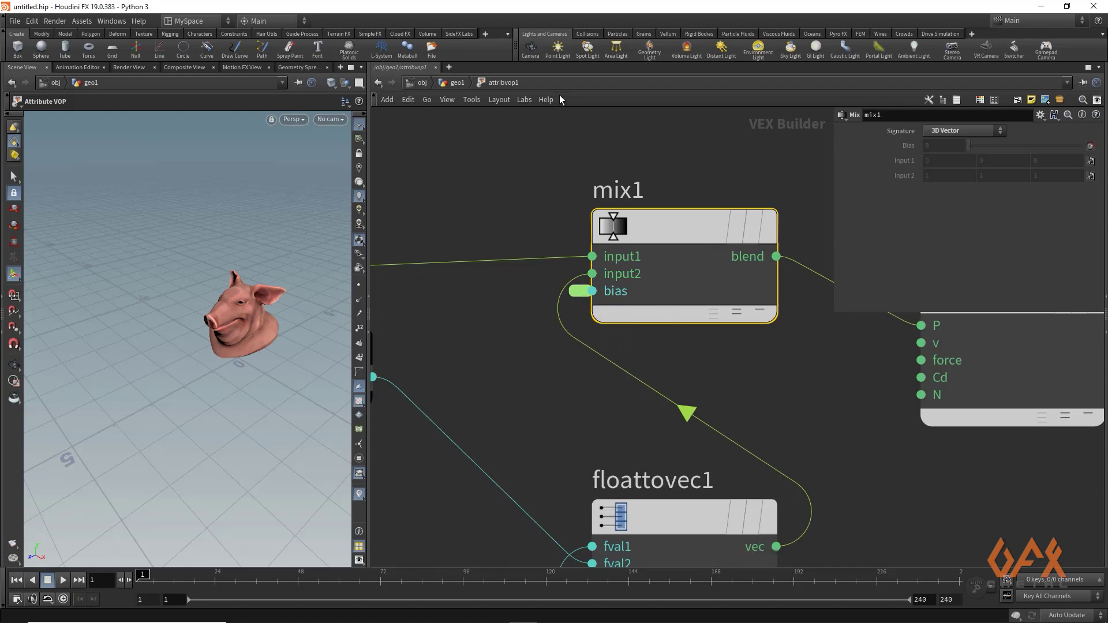
click(457, 83)
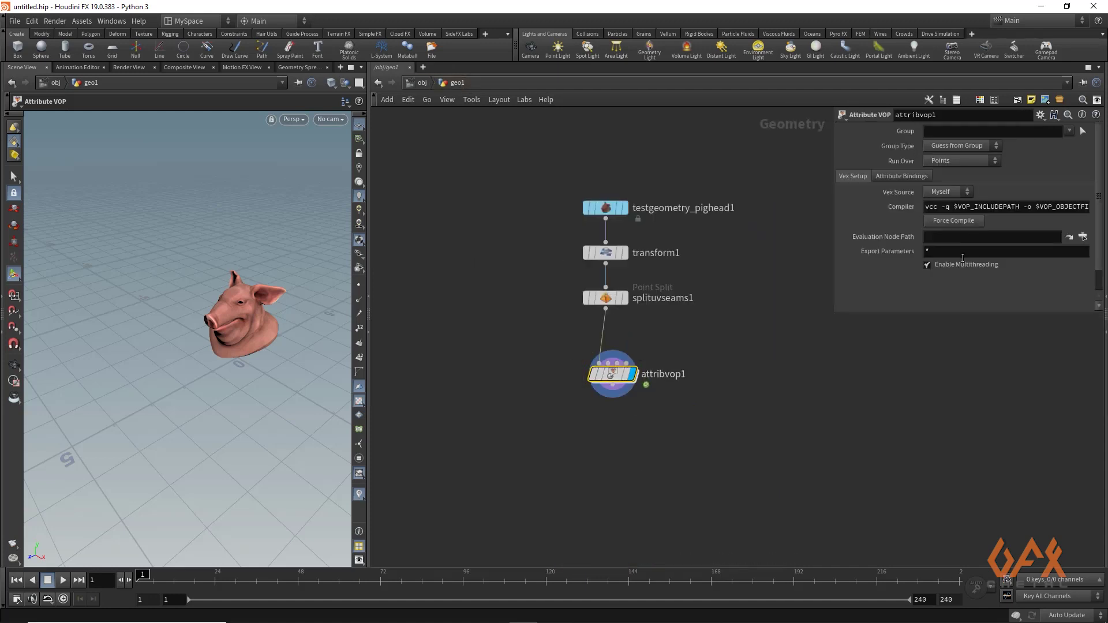
Keyframe Interpolation Bias at 0 on frame 1 and 1 on frame 96, then scrub the timeline
scroll(1100, 230, down, 1)
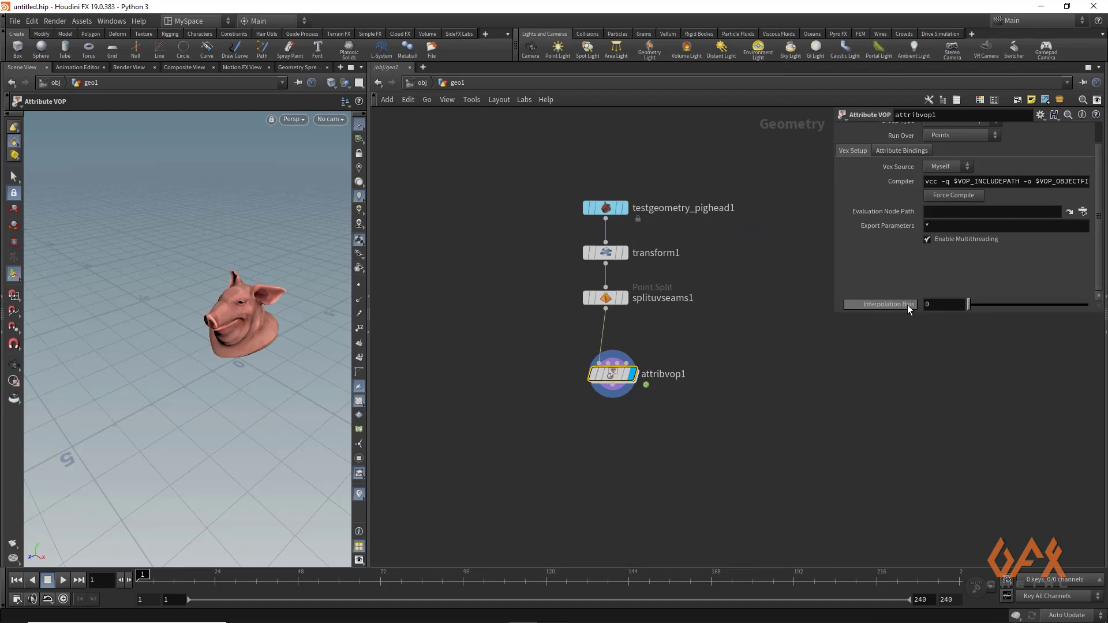
mouse_move(969, 305)
mouse_down()
mouse_move(1100, 306)
mouse_move(953, 301)
mouse_up()
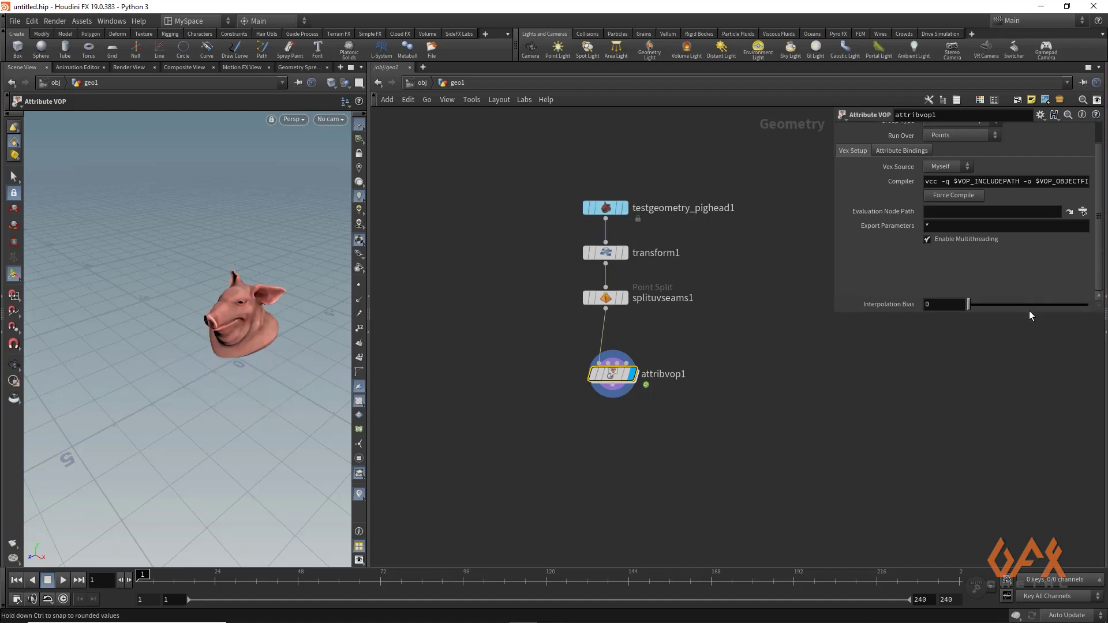
drag(1029, 313, 1034, 392)
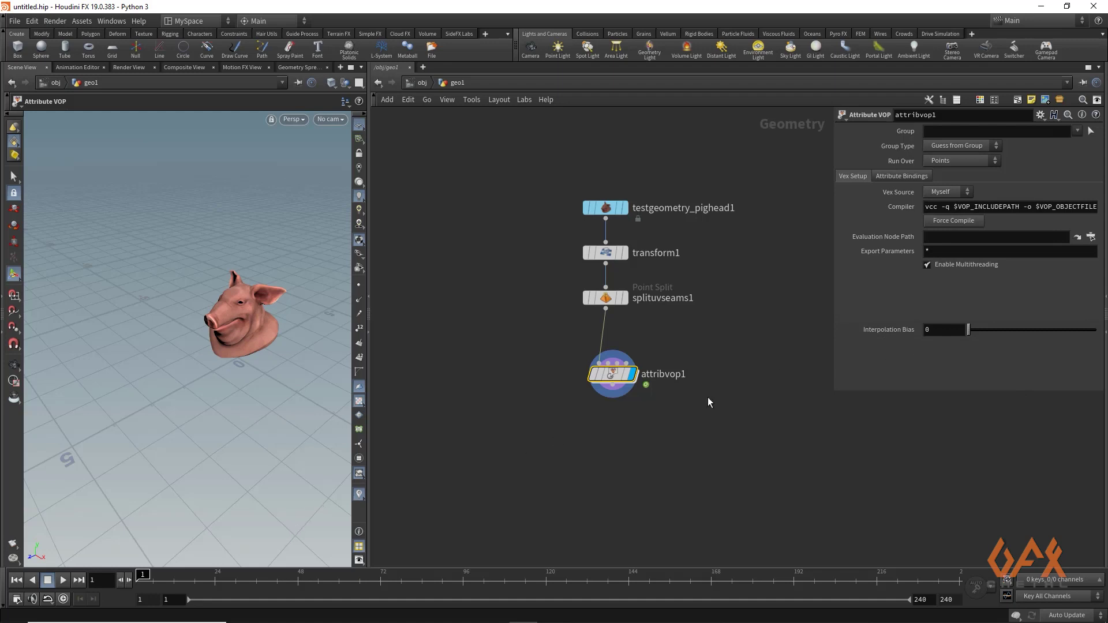
alt+click(944, 332)
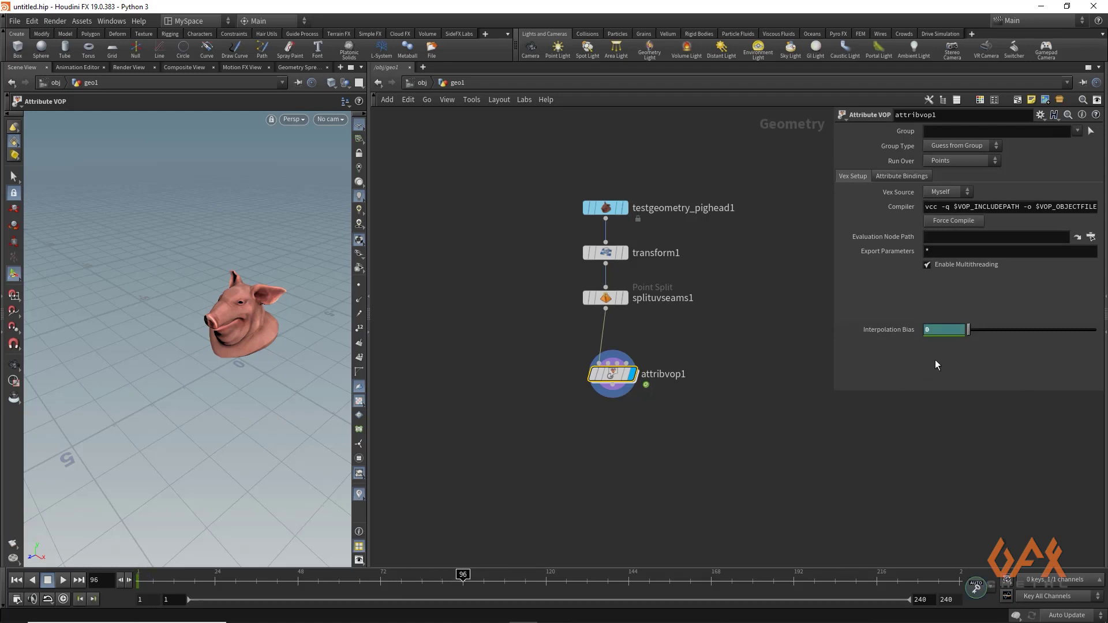
drag(978, 327, 1095, 329)
mouse_move(142, 576)
mouse_down()
mouse_move(501, 574)
mouse_move(138, 575)
mouse_up()
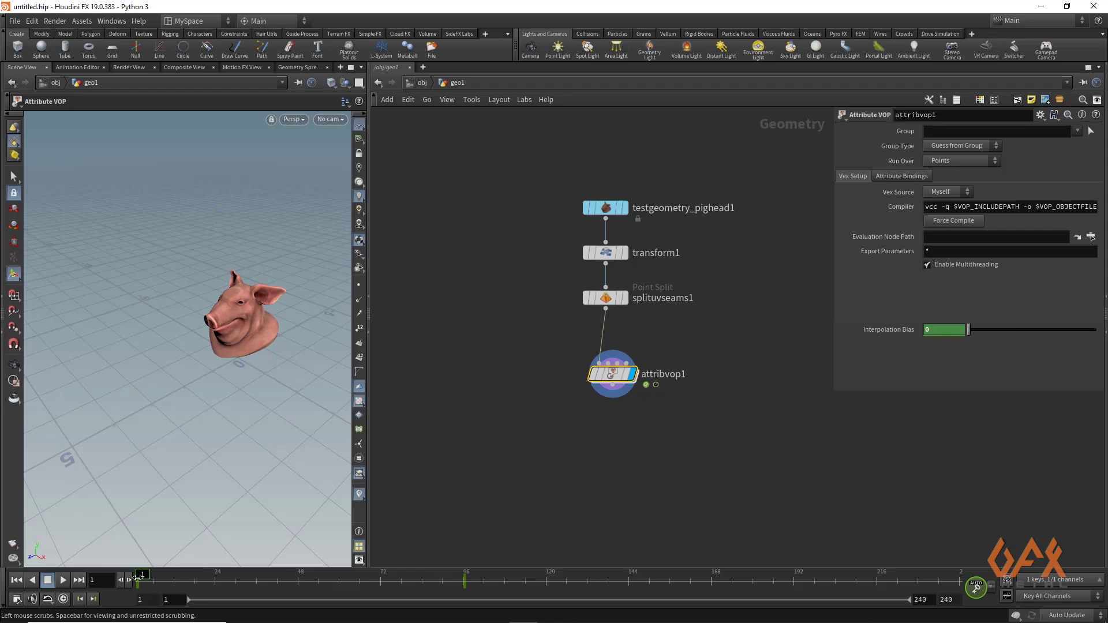
drag(605, 208, 483, 210)
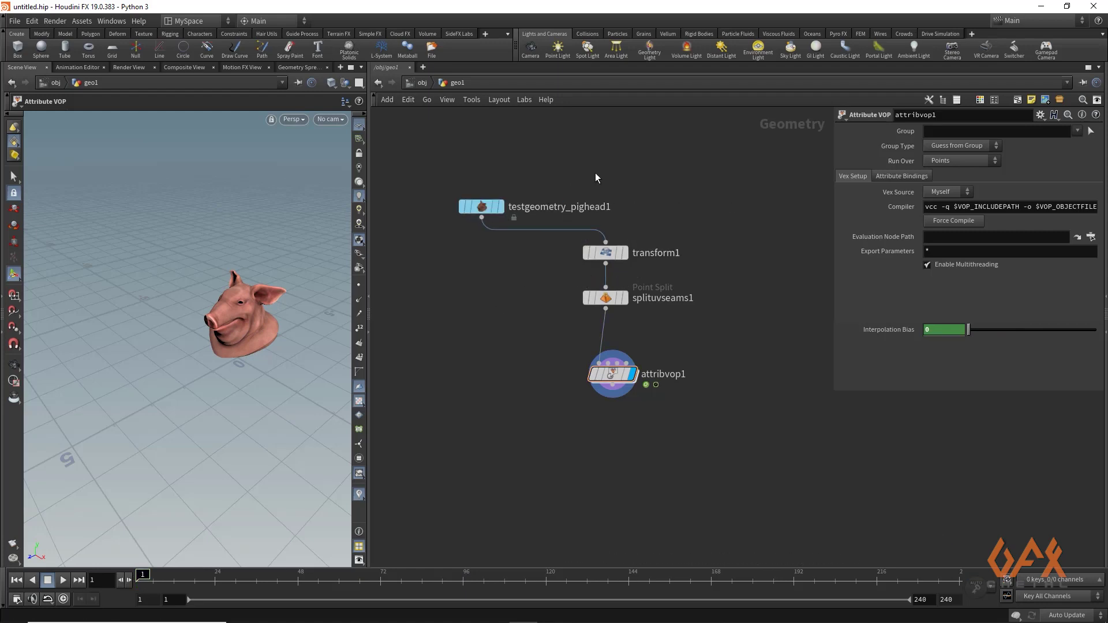
Add a Test Geometry Template Head at Uniform Scale 10, wire it into transform1, and preview attribvop1
key(Tab)
text(head)
key(Down)
key(Return)
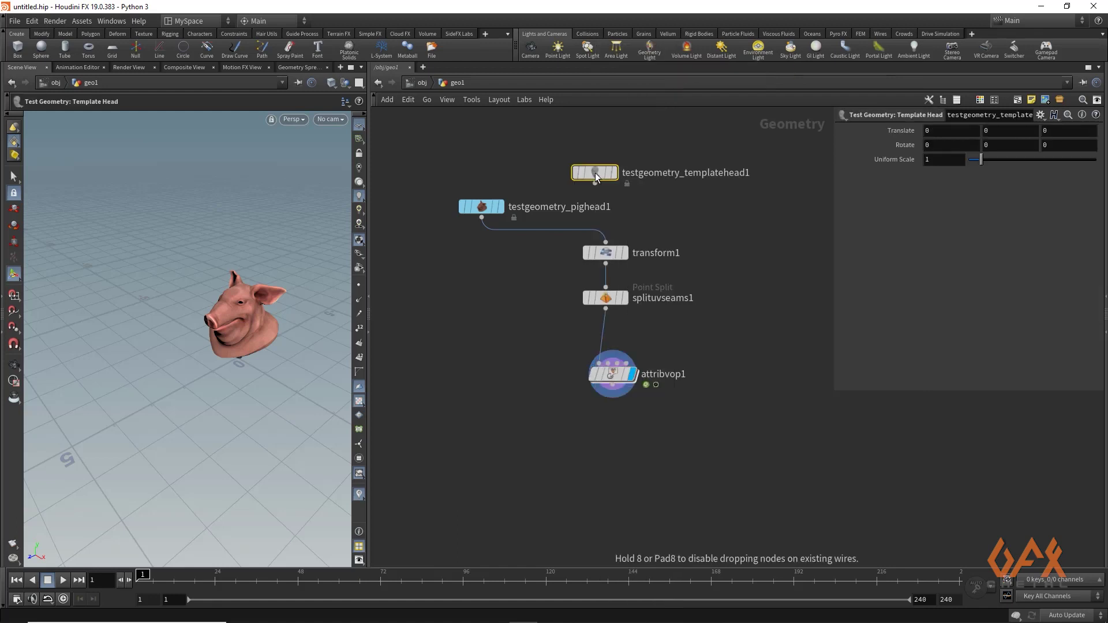
click(620, 152)
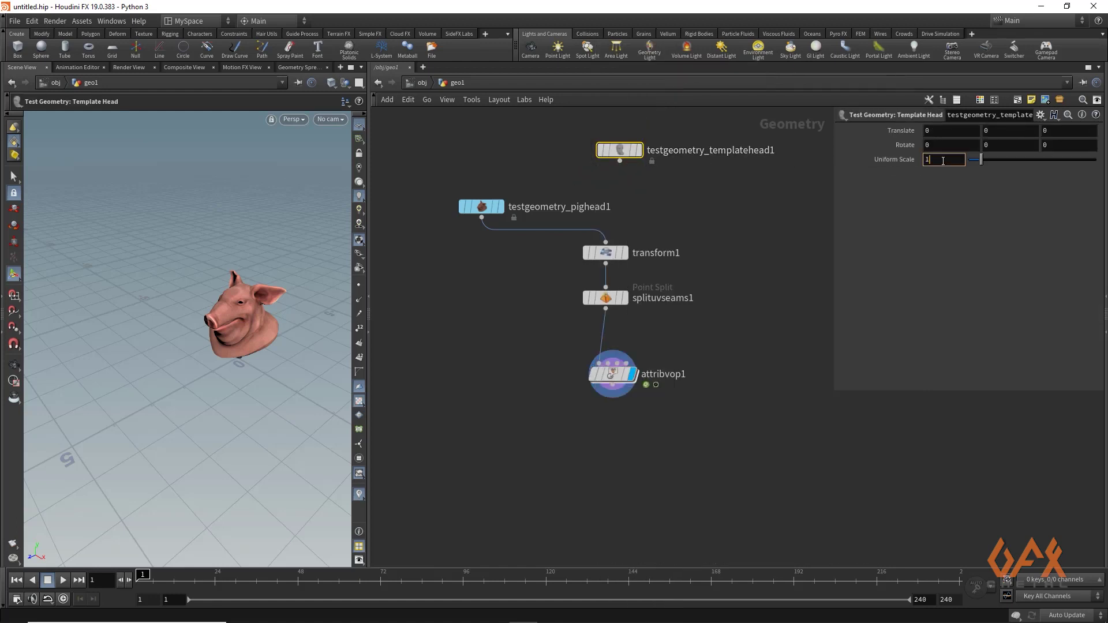
text(0)
key(Return)
drag(620, 162, 607, 252)
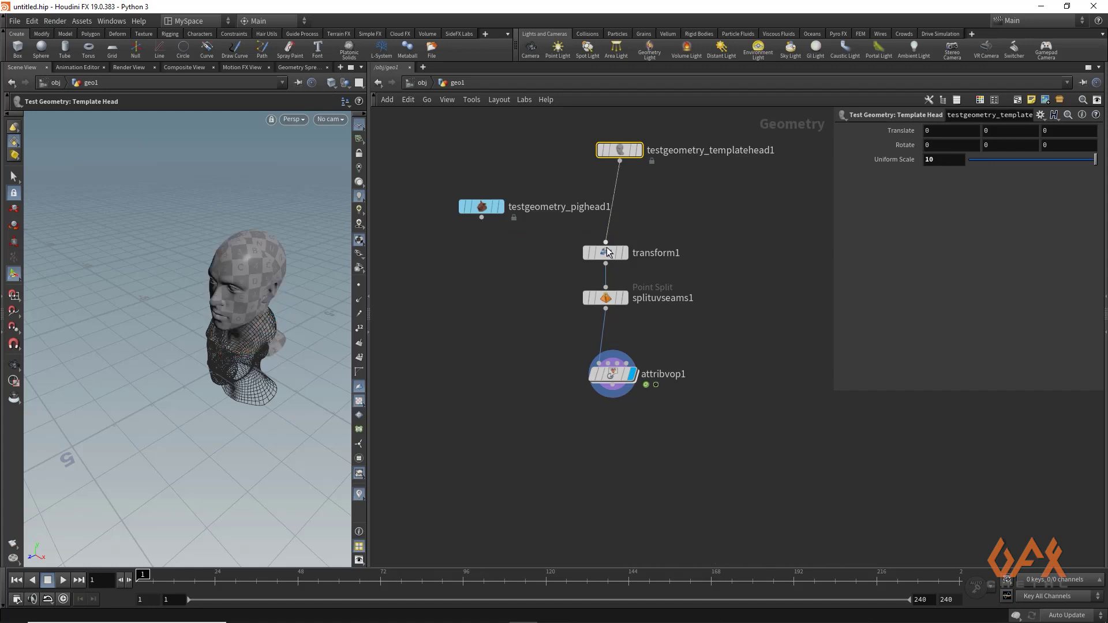
click(607, 252)
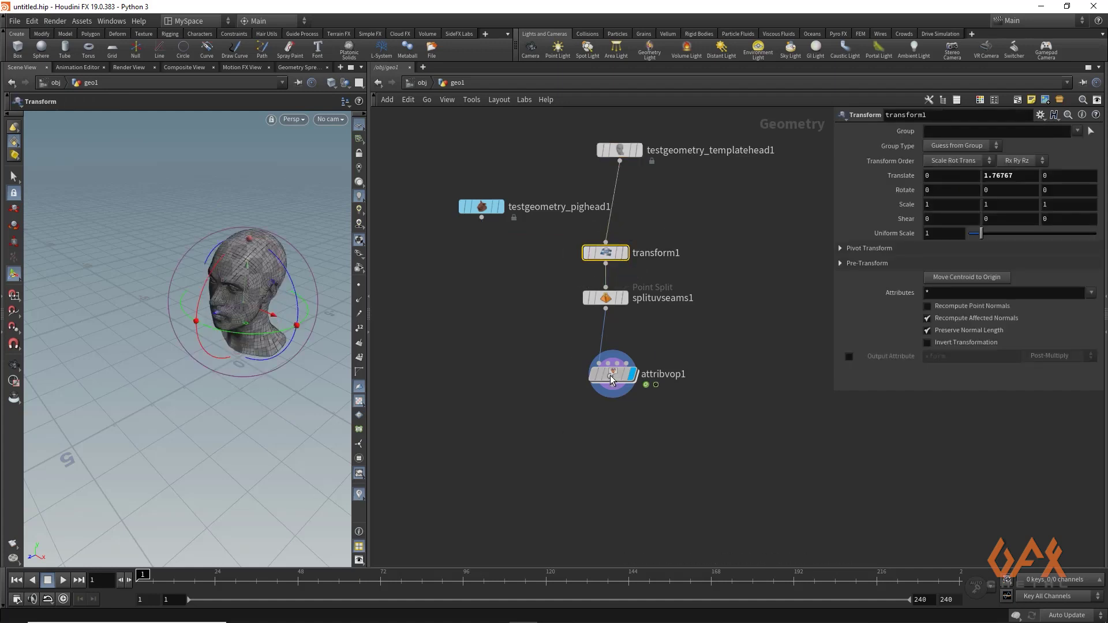
click(612, 376)
mouse_move(144, 574)
mouse_down()
mouse_move(522, 574)
mouse_move(124, 575)
mouse_move(495, 580)
mouse_move(138, 577)
mouse_up()
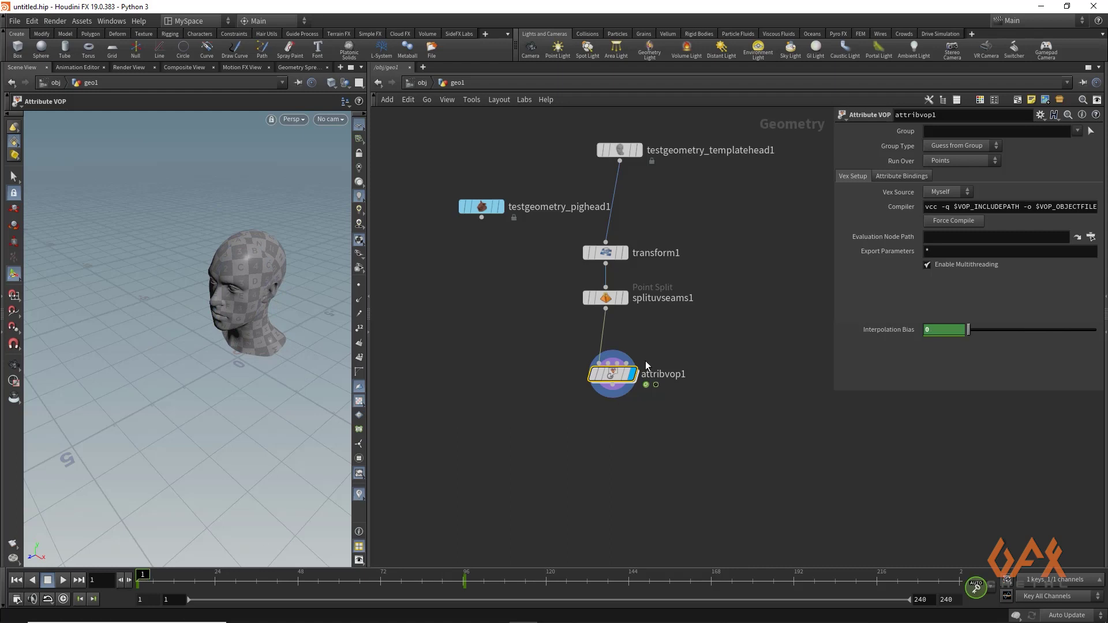